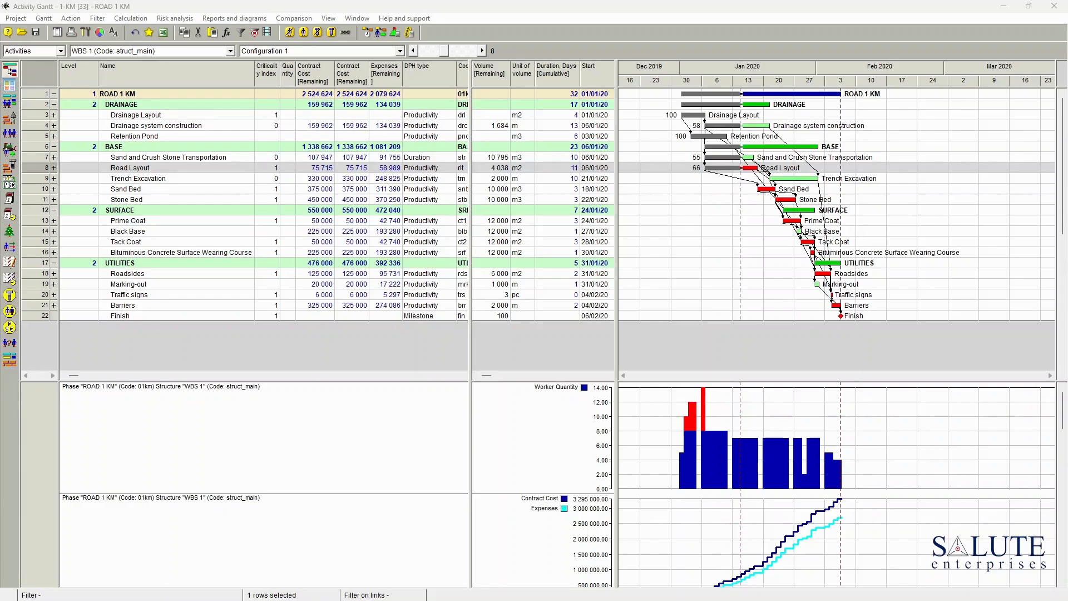
# Open the Signals table of the ROAD 1 KM project and maximize its window.
pyautogui.click(52, 33)
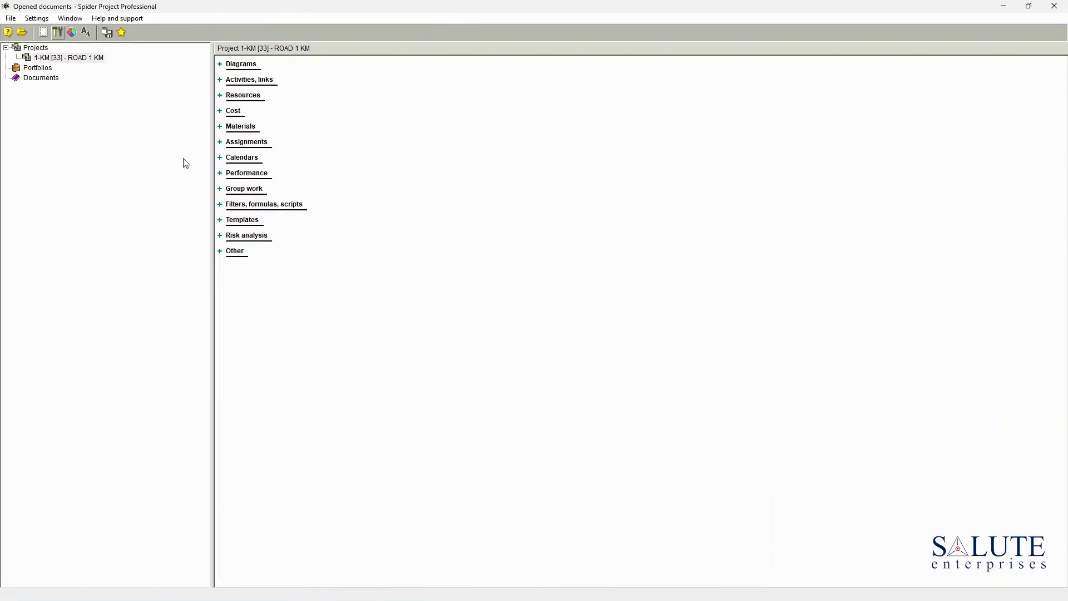
pyautogui.click(224, 252)
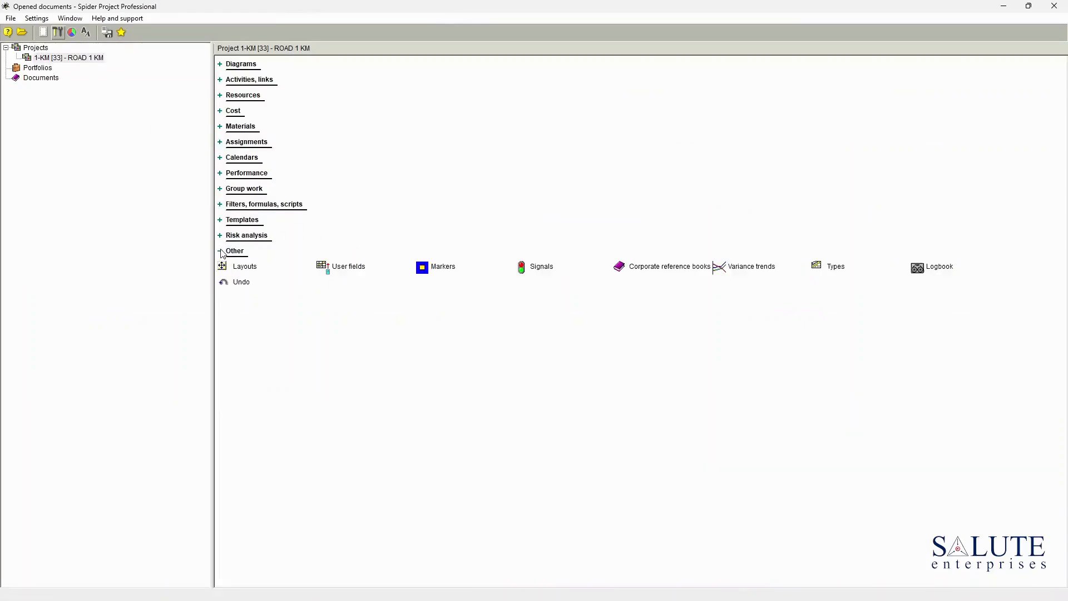
pyautogui.click(550, 269)
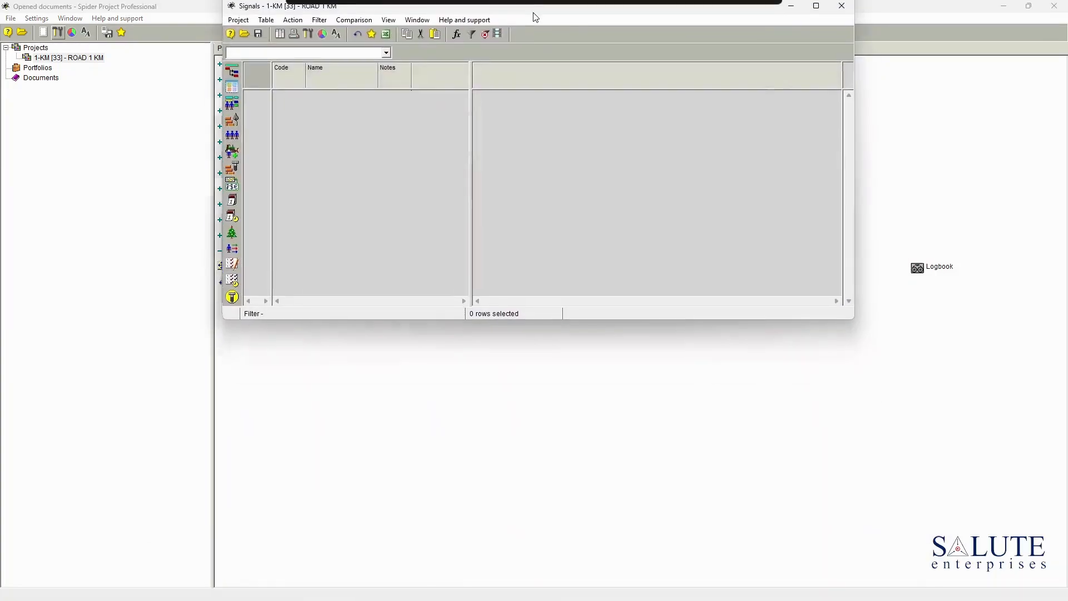
pyautogui.moveTo(532, 13); pyautogui.dragTo(530, 84)
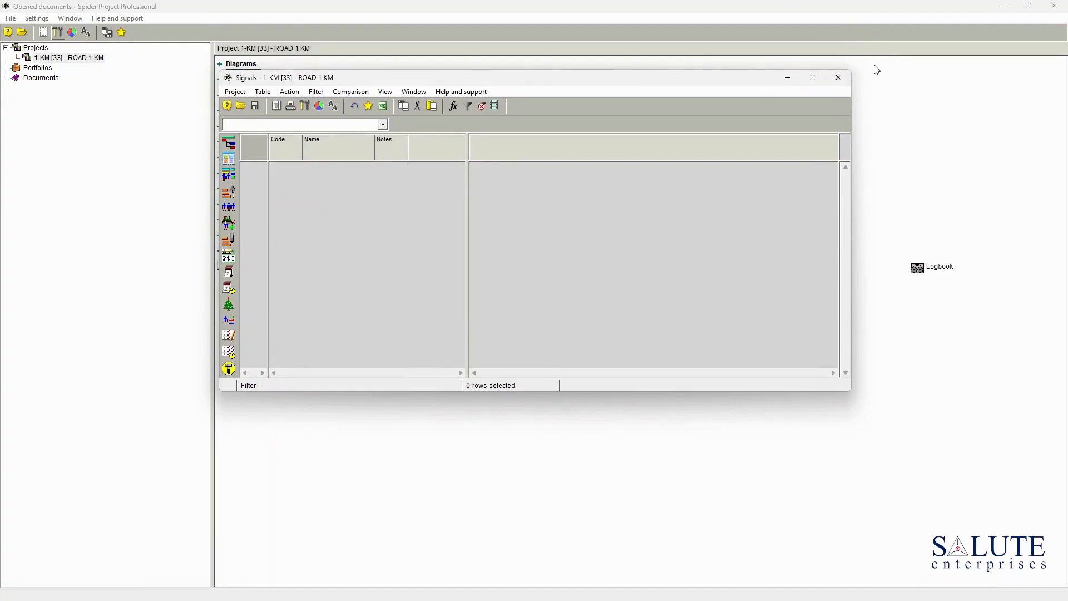
pyautogui.click(813, 77)
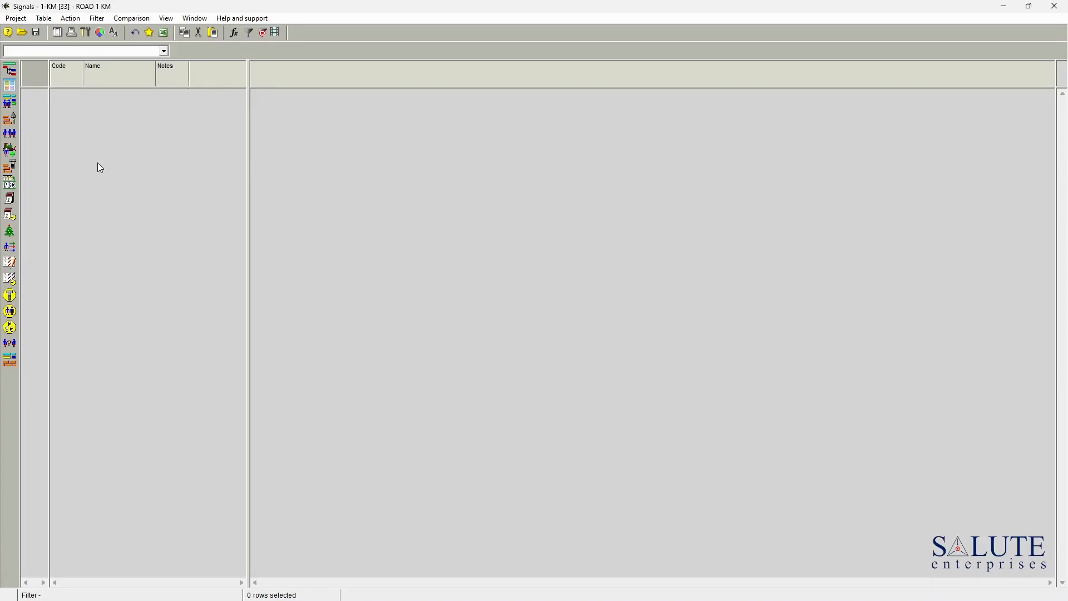
# Create a new signal and name it "RAG (BLF)".
pyautogui.rightClick(39, 97)
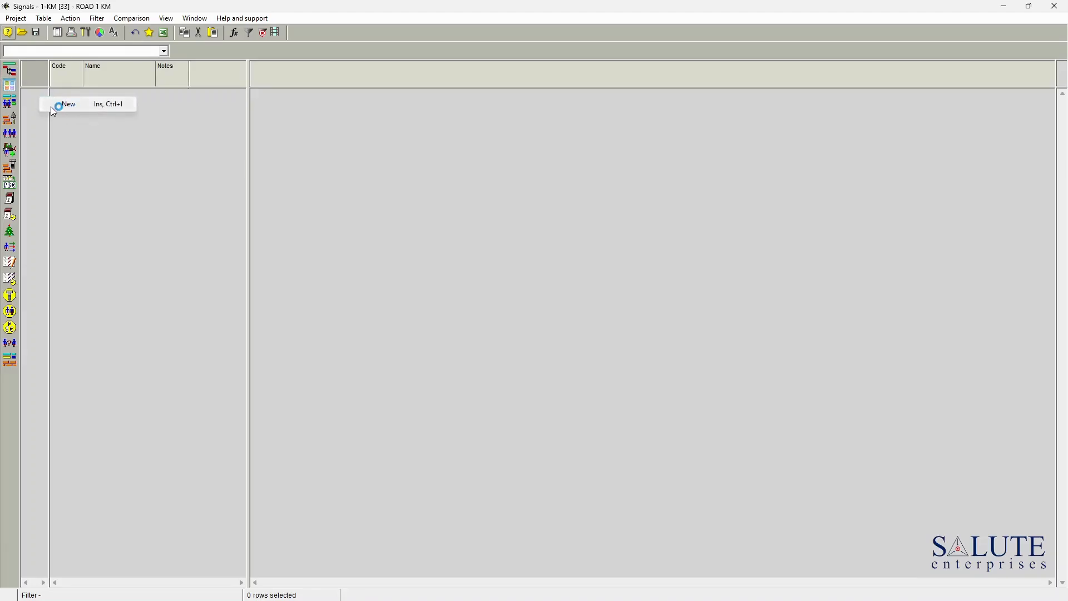
pyautogui.click(51, 106)
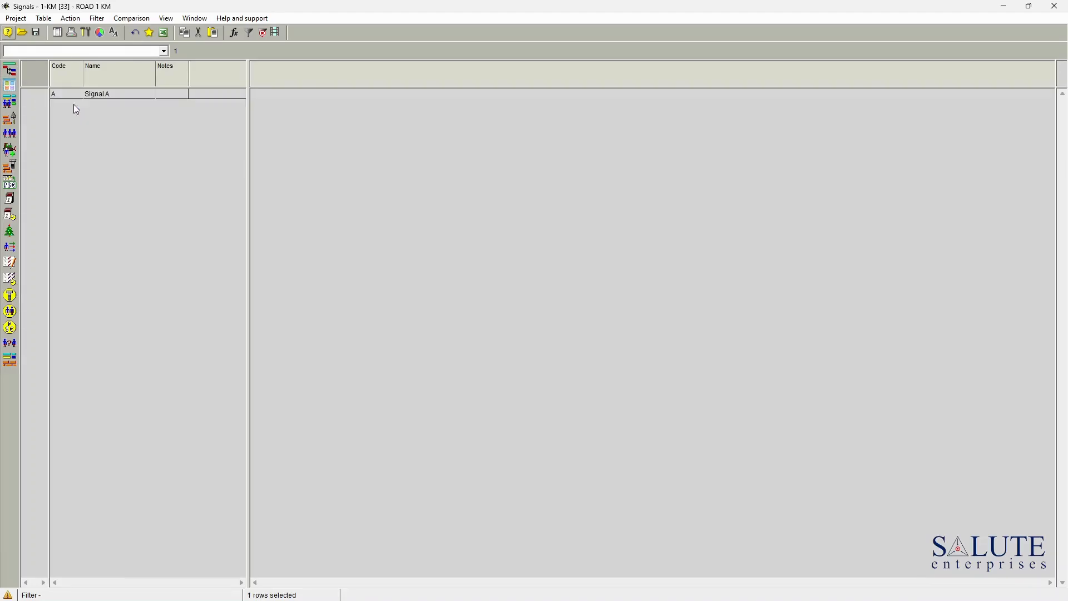
pyautogui.doubleClick(36, 94)
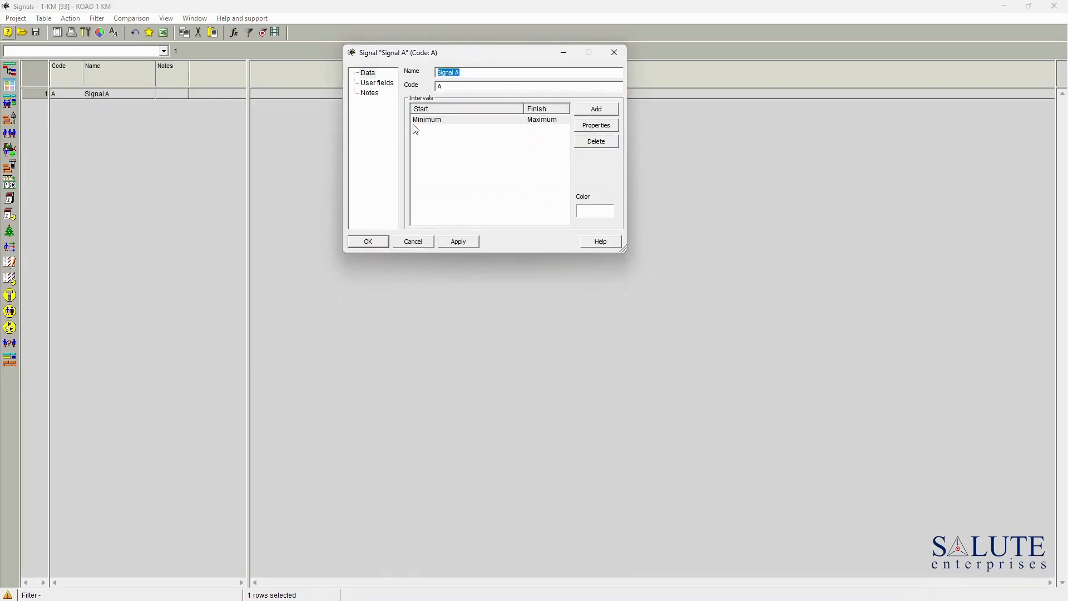
pyautogui.write('RAG (BLF')
# Add an interval beginning at 0 with bright green colour to the RAG (BLF) signal.
pyautogui.click(606, 110)
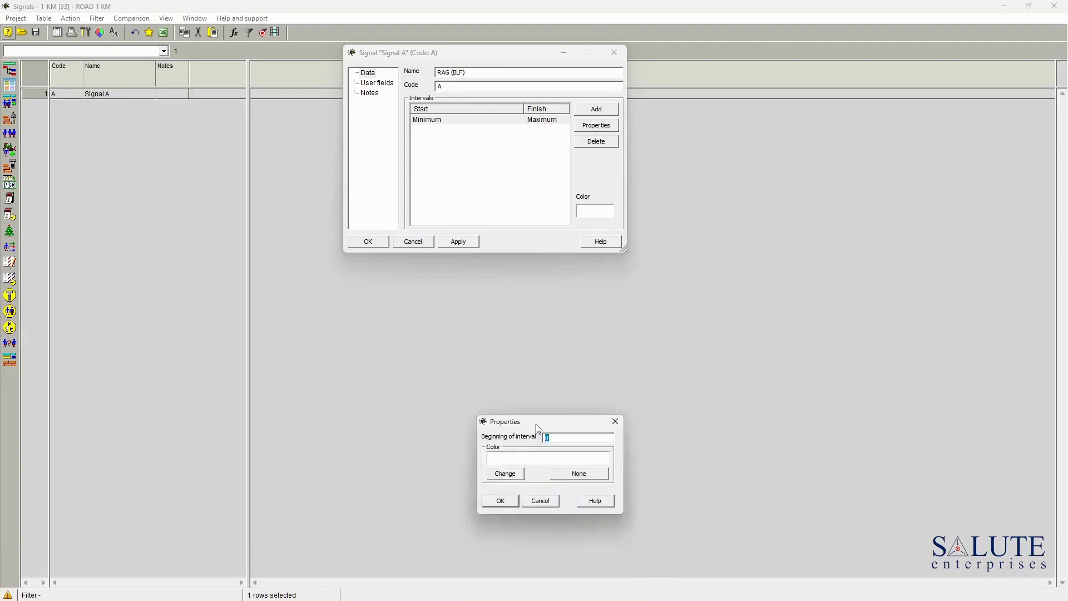
pyautogui.click(479, 180)
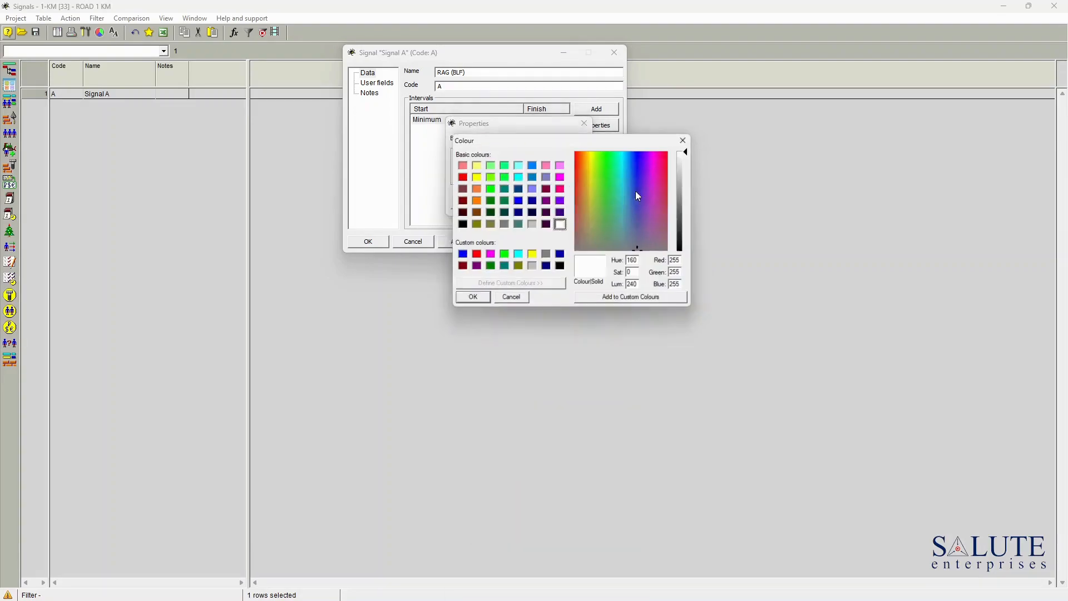
pyautogui.click(489, 188)
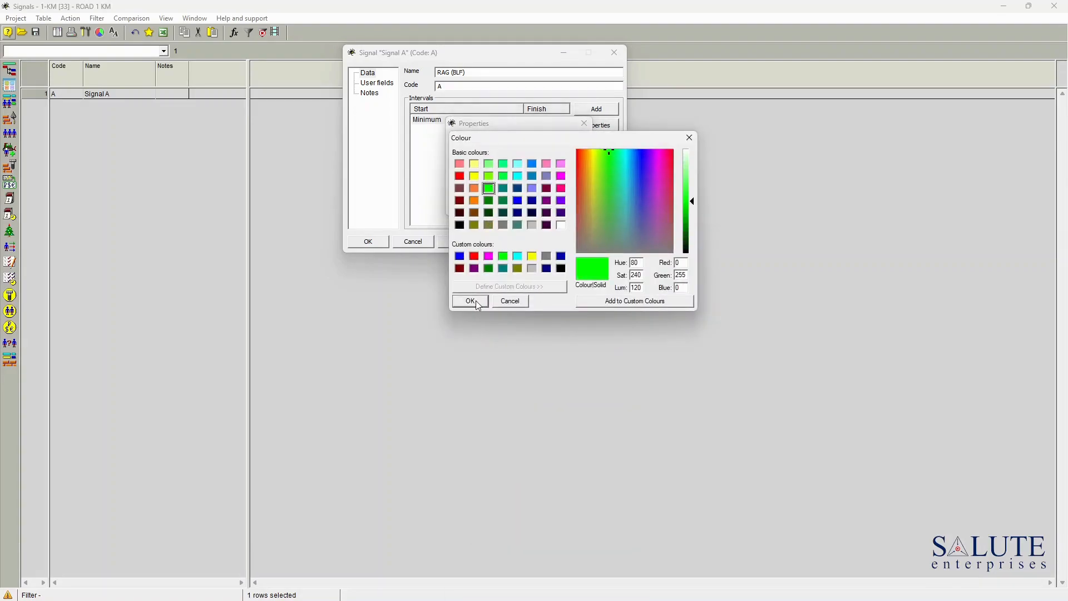
pyautogui.click(472, 302)
pyautogui.click(470, 209)
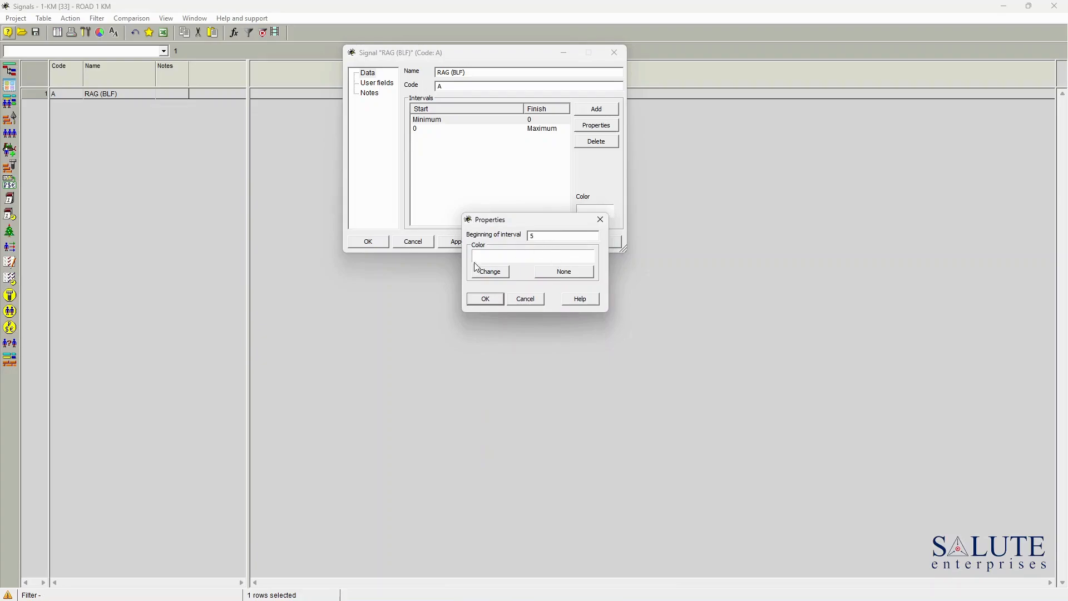
# Add an interval beginning at 5 with orange colour to the RAG (BLF) signal.
pyautogui.click(485, 272)
pyautogui.click(490, 296)
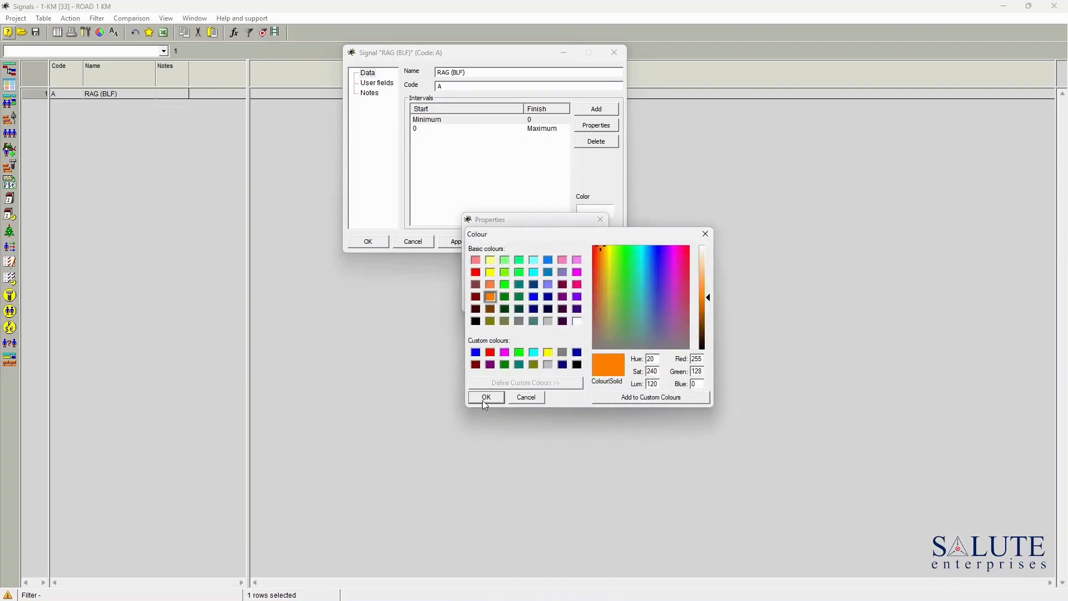
pyautogui.click(486, 398)
pyautogui.click(486, 296)
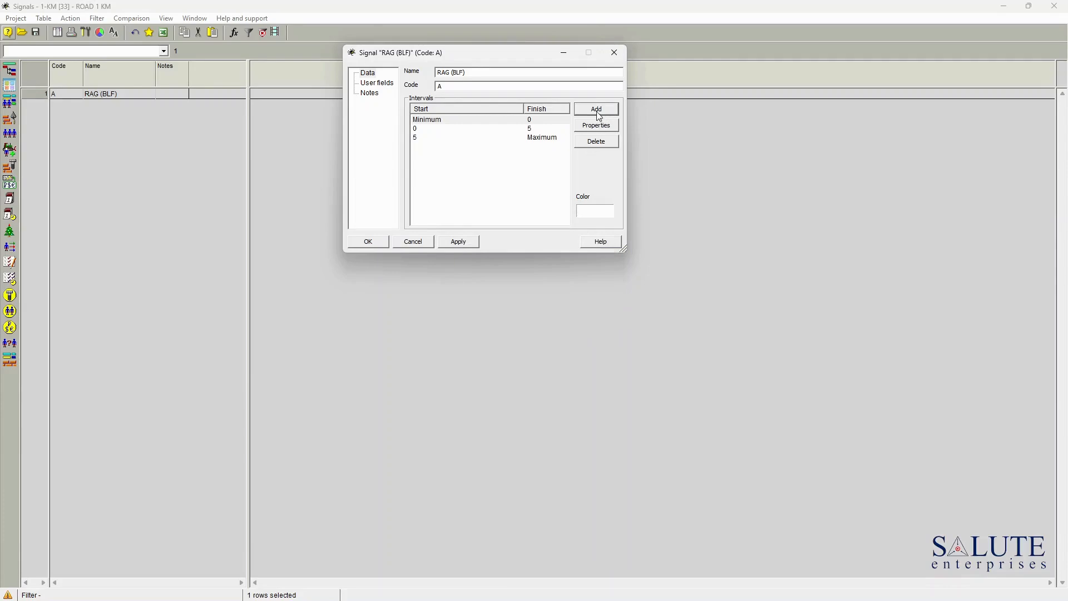
# Add an interval beginning at 10 with red colour and save the RAG (BLF) signal.
pyautogui.moveTo(512, 258); pyautogui.dragTo(531, 224)
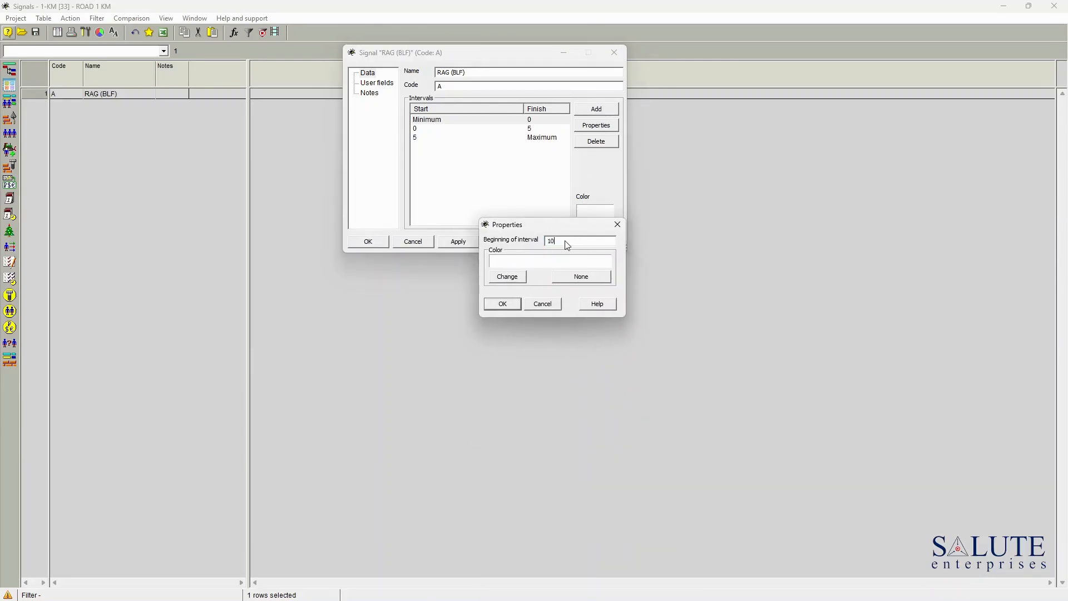
pyautogui.click(515, 277)
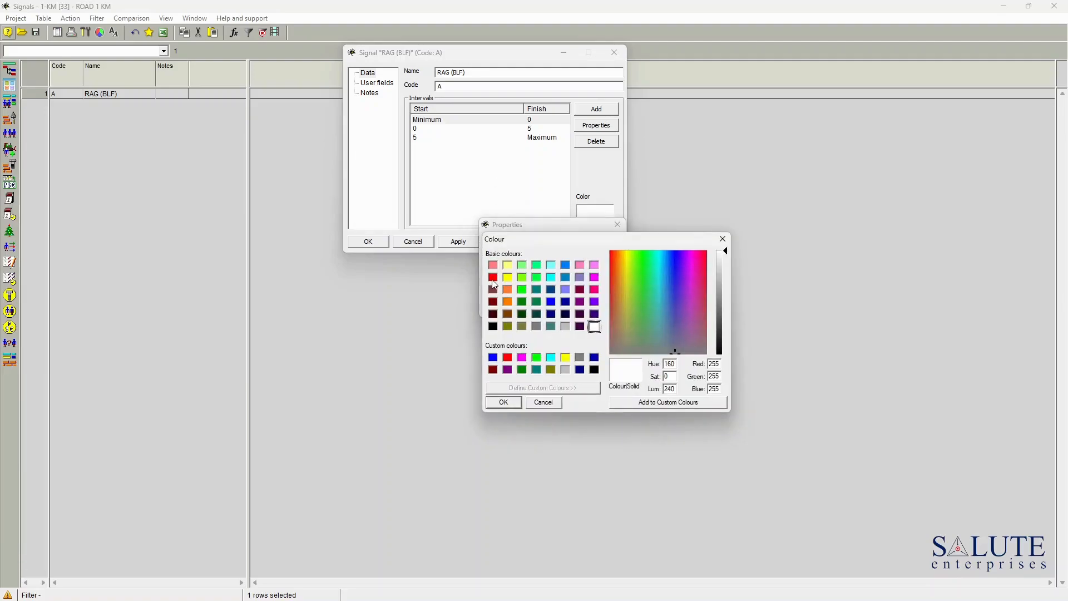
pyautogui.click(494, 277)
pyautogui.click(504, 402)
pyautogui.click(503, 304)
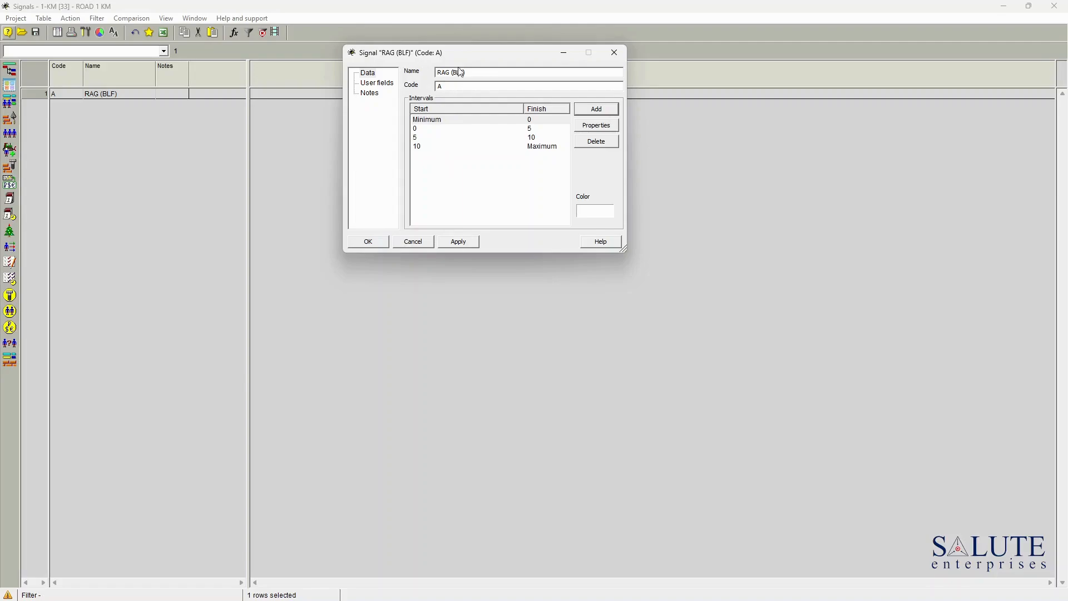
pyautogui.click(457, 243)
pyautogui.click(374, 243)
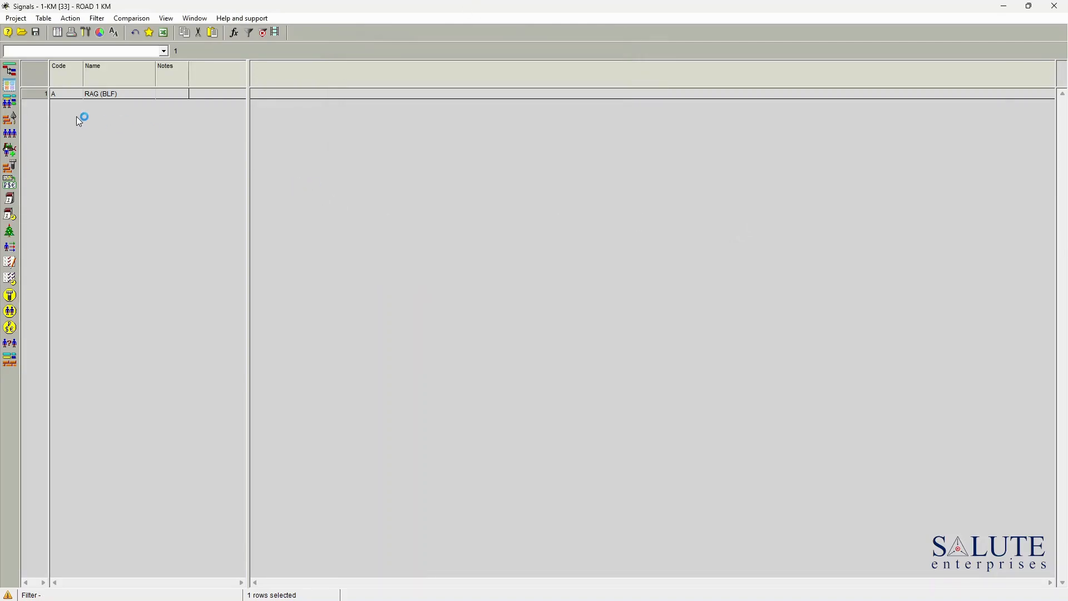
# Return to the Activity Gantt and set the project's baseline to 1-KM version 1 from the Salute Demo Projects storage.
pyautogui.click(10, 70)
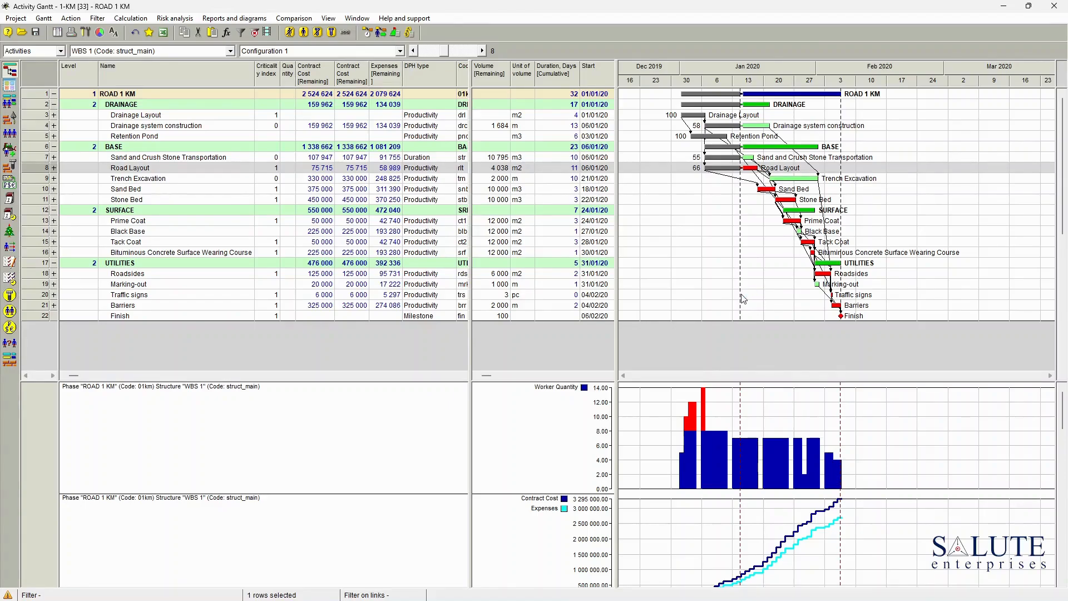
pyautogui.click(15, 19)
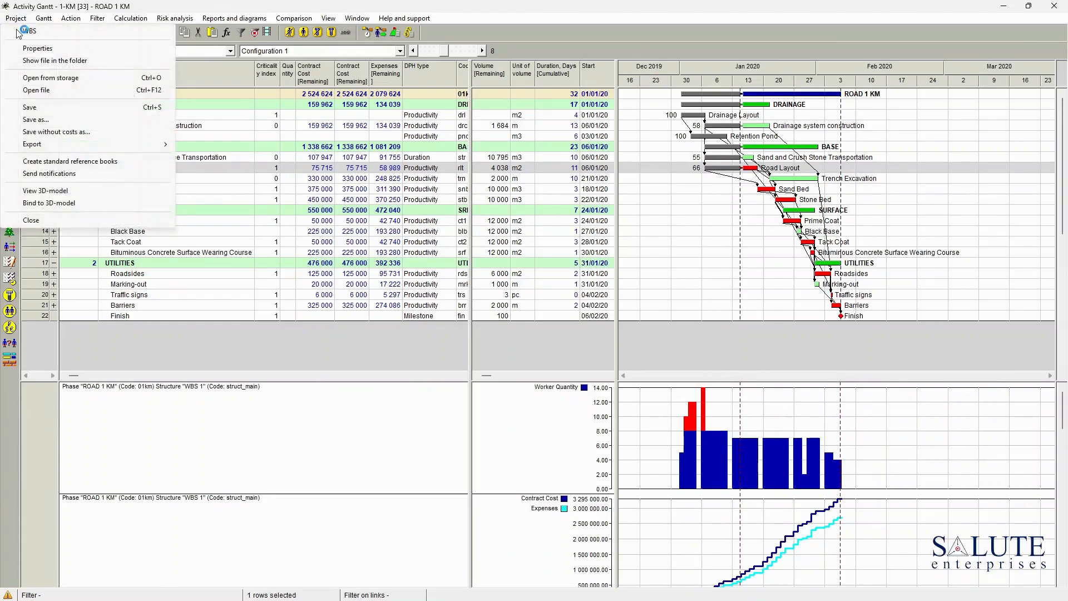
pyautogui.click(39, 47)
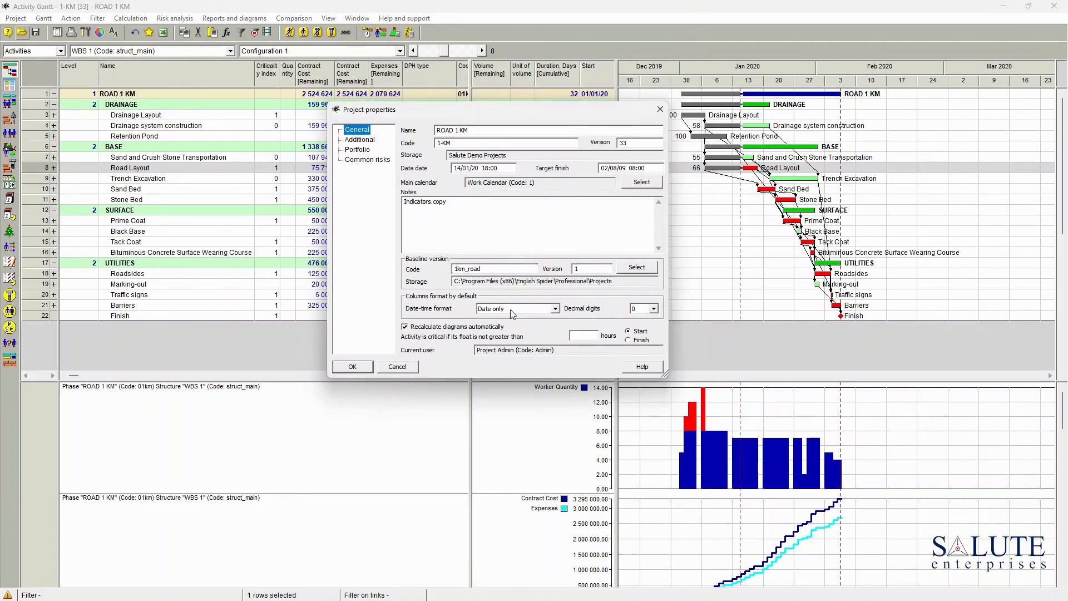
pyautogui.click(637, 267)
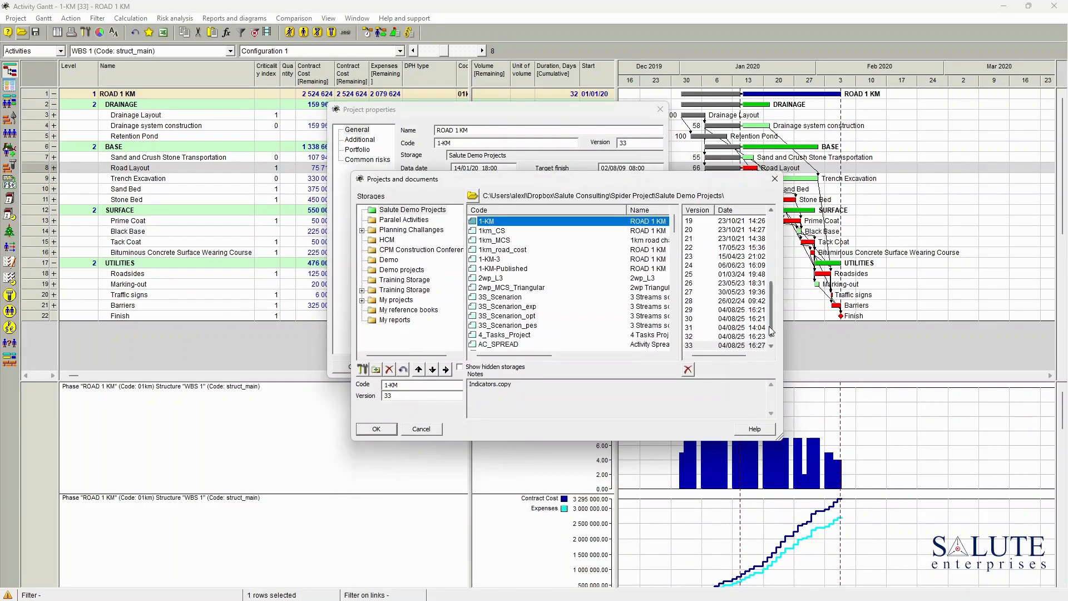
pyautogui.moveTo(772, 310); pyautogui.dragTo(766, 234)
pyautogui.click(701, 221)
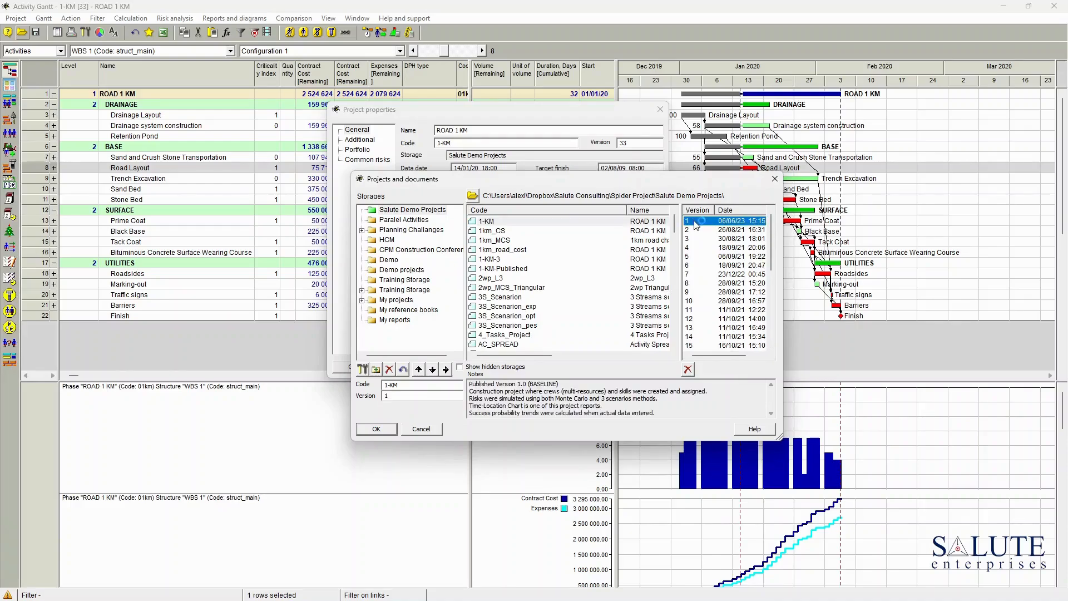
pyautogui.click(392, 429)
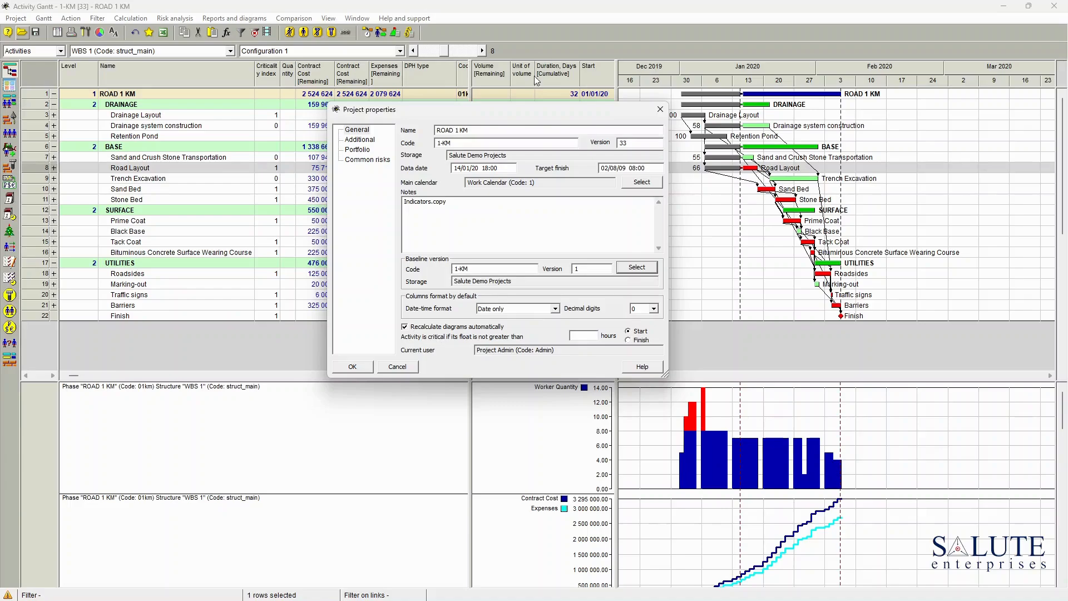
pyautogui.click(352, 367)
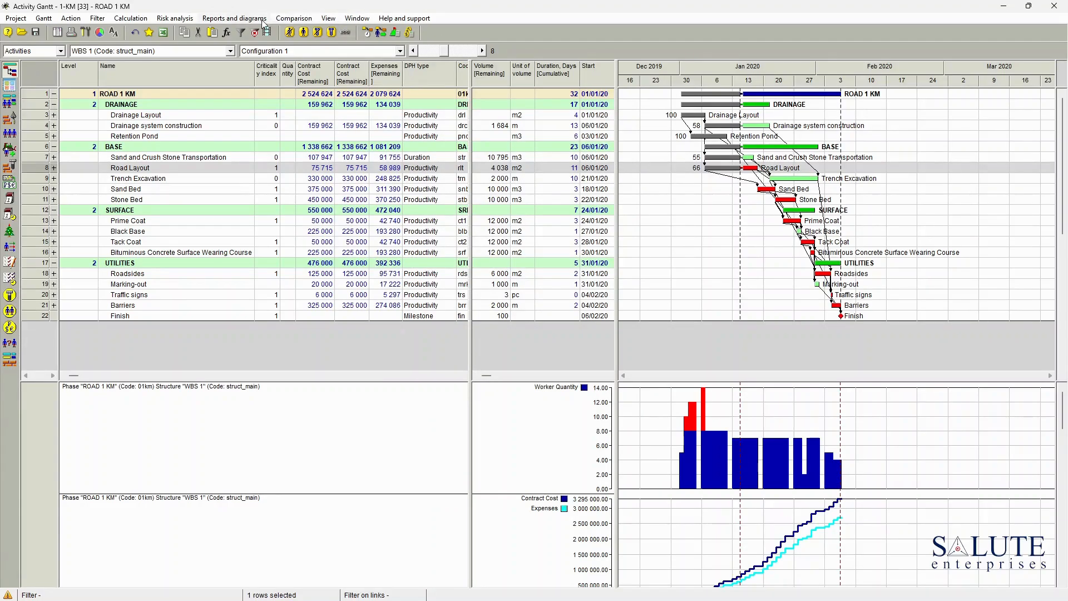
# Compare the project with its baseline, accepting the existing comparison setup.
pyautogui.click(293, 19)
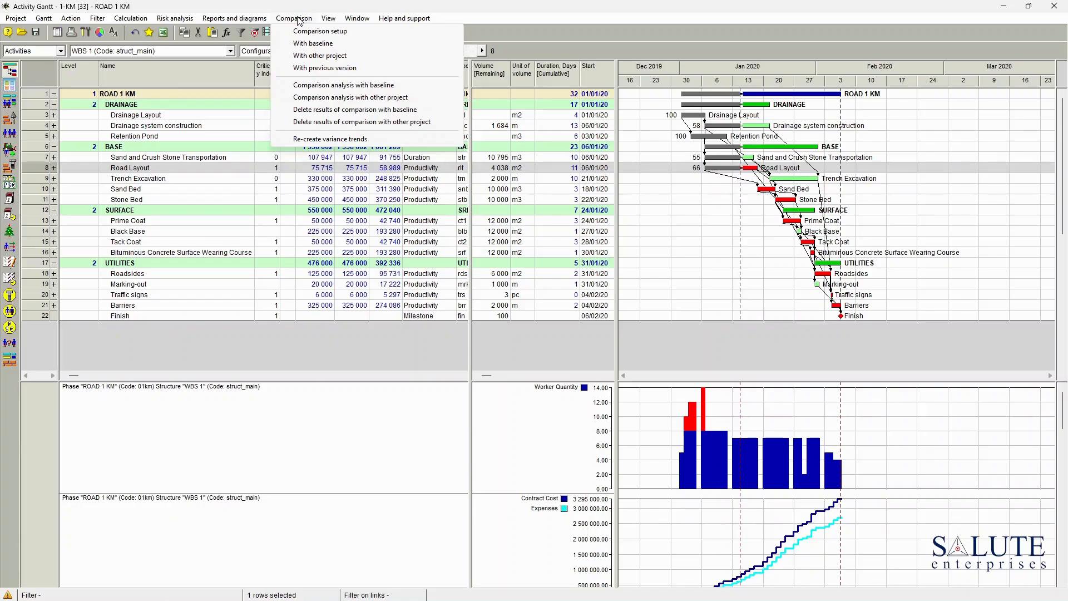
pyautogui.click(327, 44)
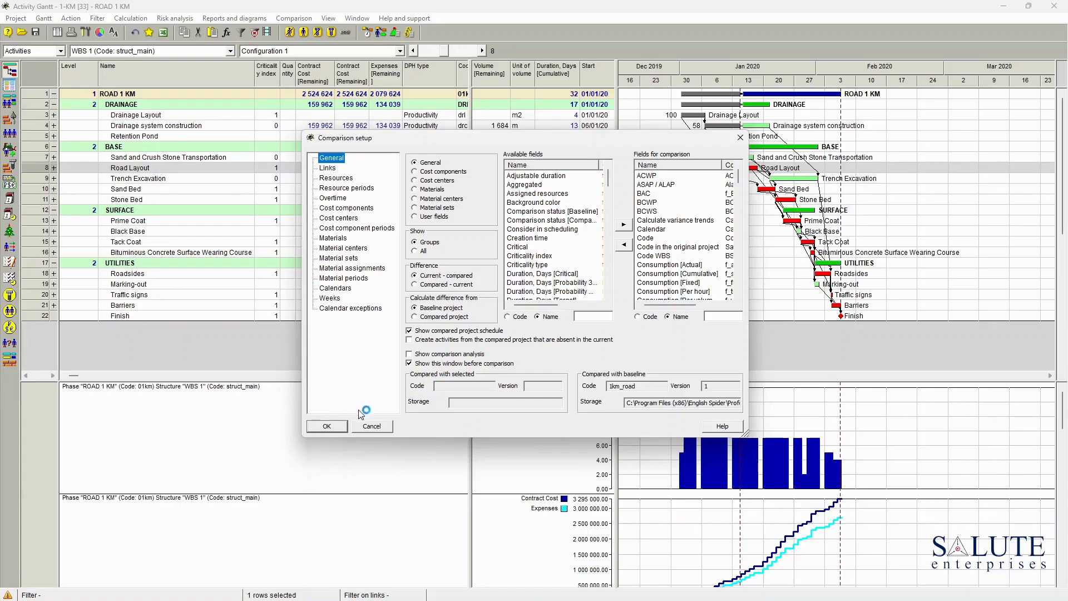
pyautogui.click(327, 427)
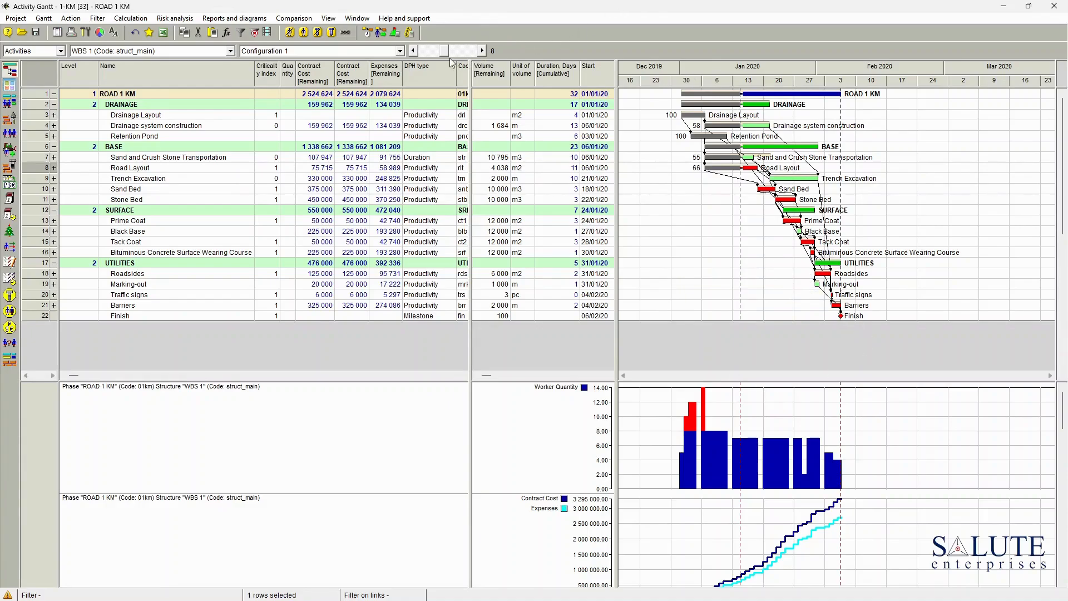
# Set the remaining volume of Trench Excavation to 5000 m and reschedule the project.
pyautogui.moveTo(444, 51); pyautogui.dragTo(449, 53)
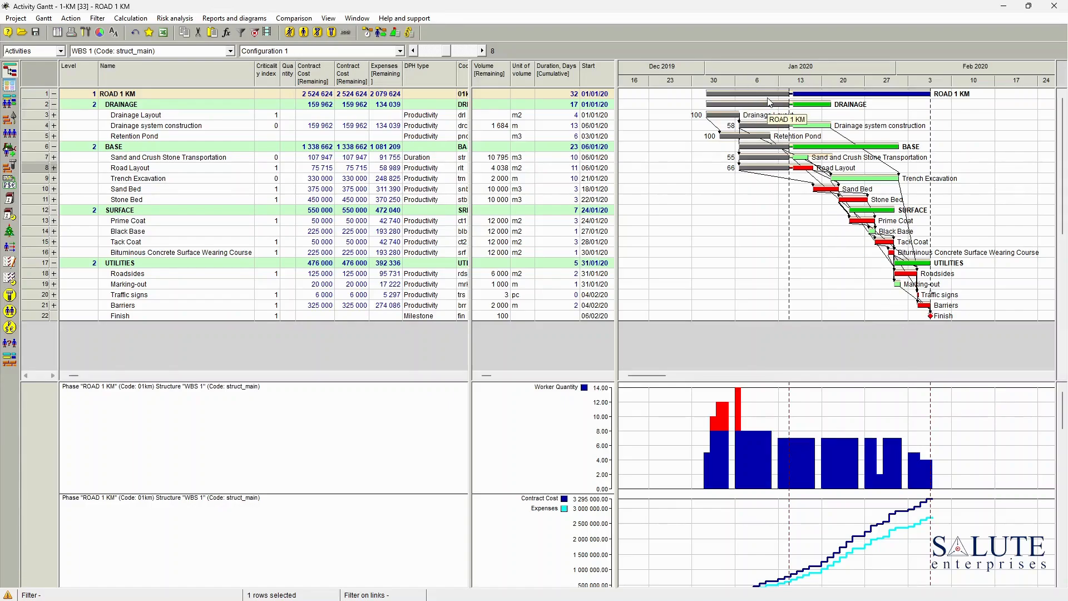
pyautogui.click(490, 179)
pyautogui.write('5000')
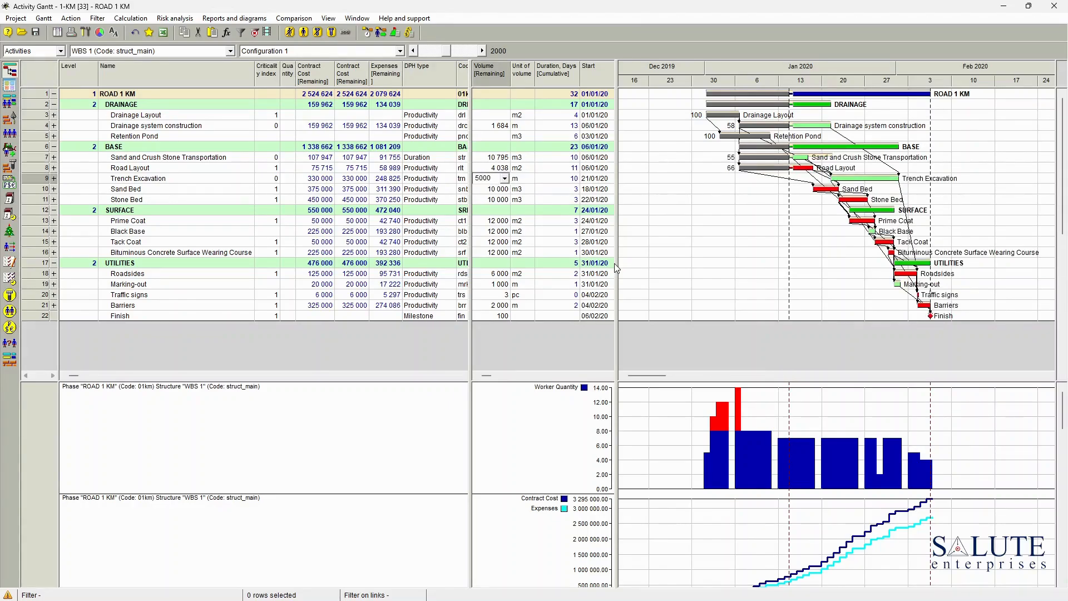
pyautogui.press('Return')
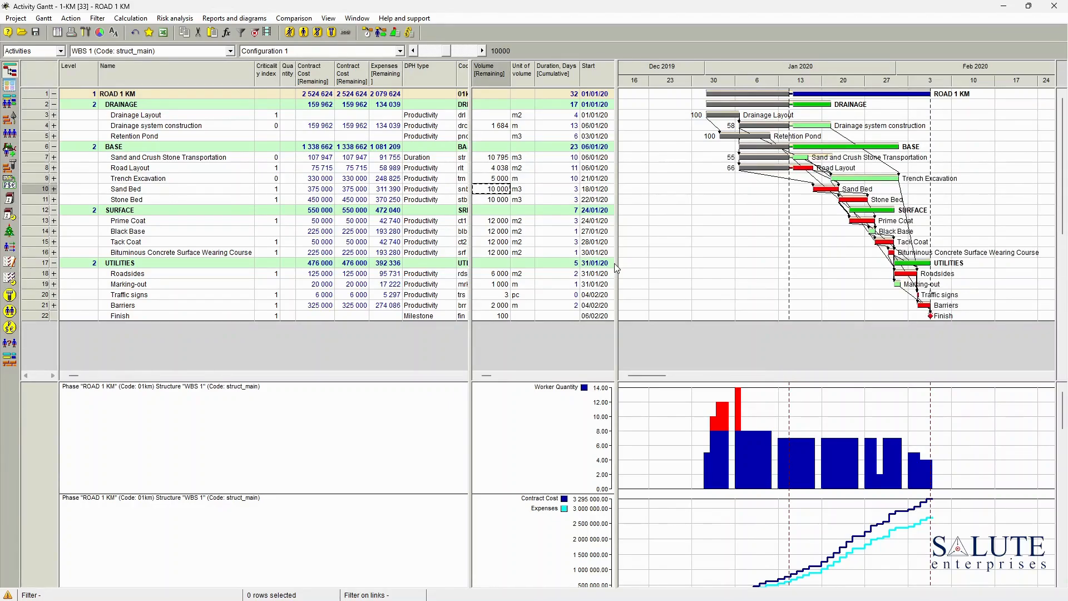
pyautogui.click(366, 31)
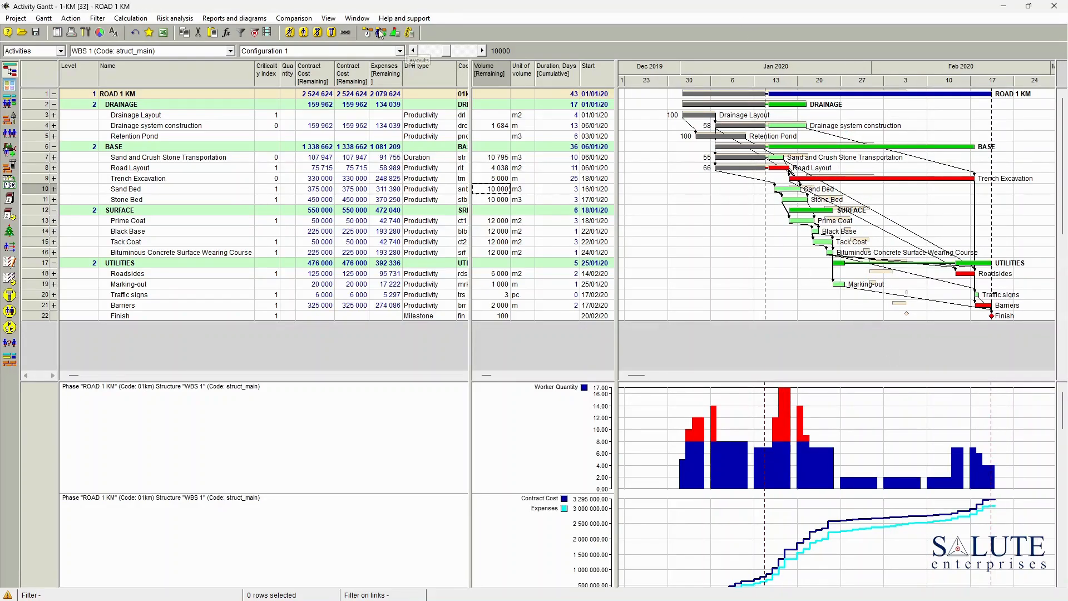
pyautogui.moveTo(446, 54)
pyautogui.mouseDown()
pyautogui.moveTo(436, 55)
pyautogui.moveTo(445, 56)
pyautogui.mouseUp()
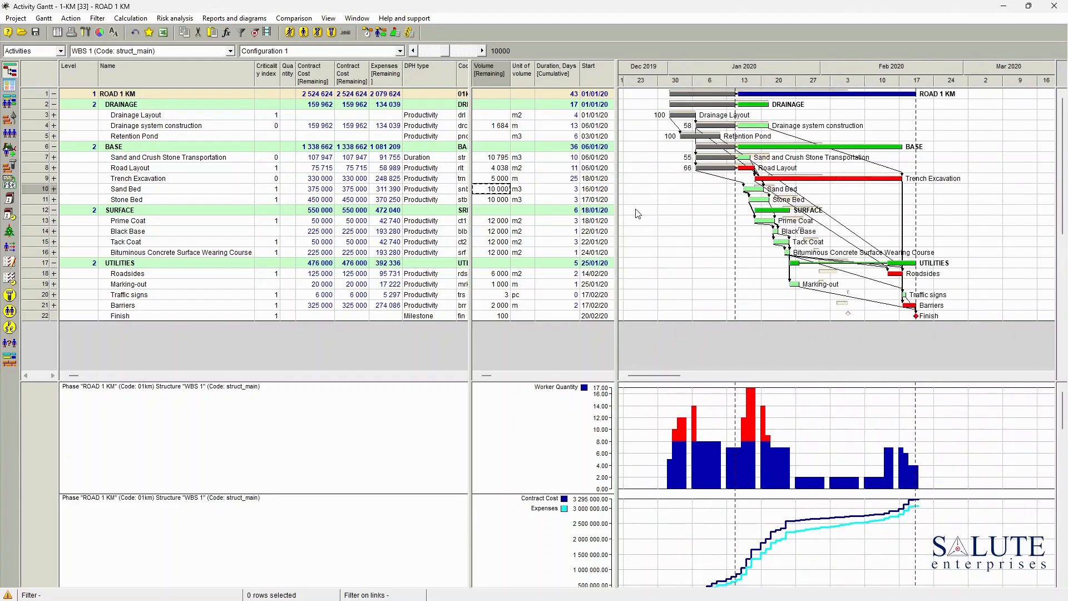
# Create a new formula with code A that returns the Finish field's comparison difference (Fin_DIFF).
pyautogui.moveTo(617, 214); pyautogui.dragTo(688, 232)
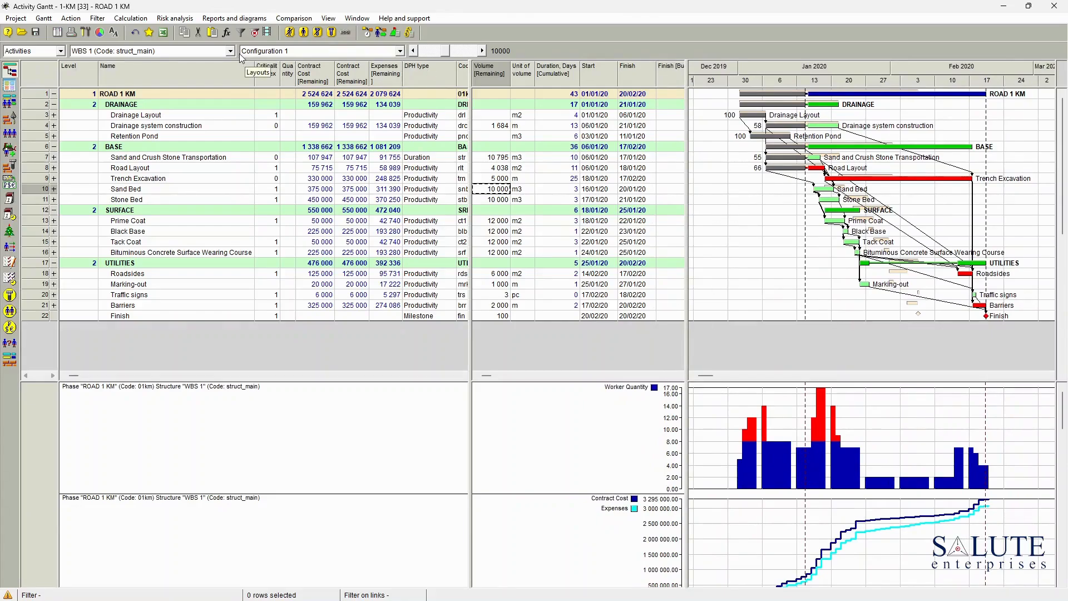
pyautogui.click(227, 33)
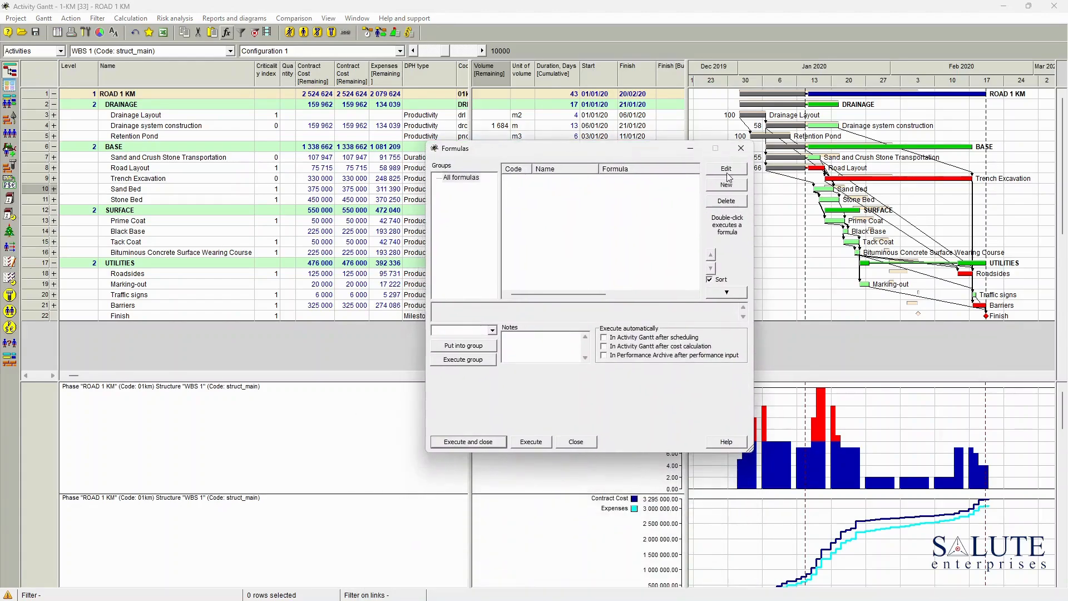
pyautogui.click(737, 188)
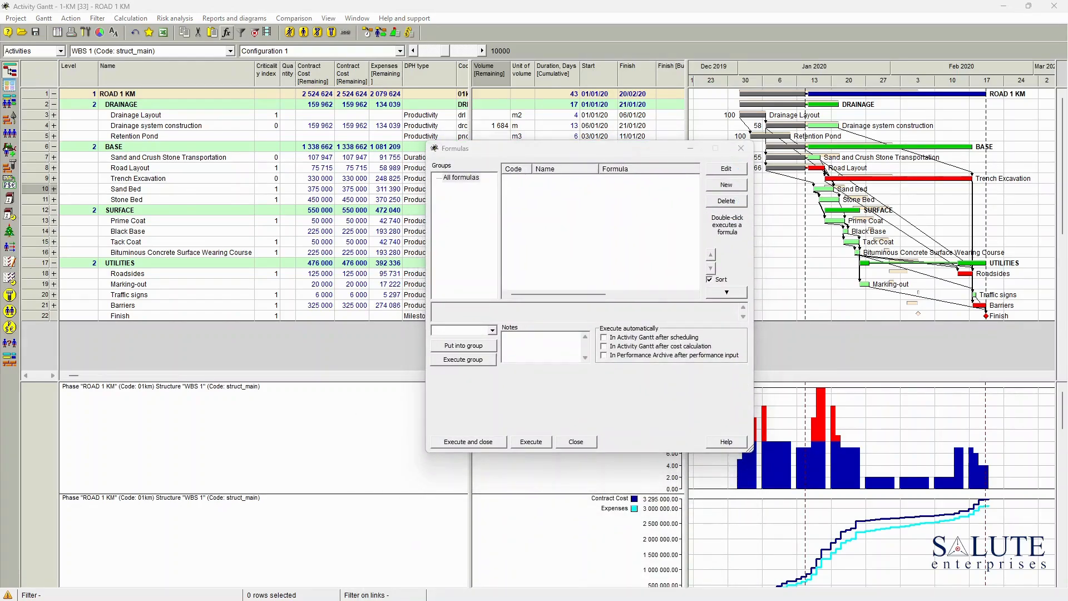
pyautogui.click(726, 184)
pyautogui.moveTo(616, 234); pyautogui.dragTo(623, 174)
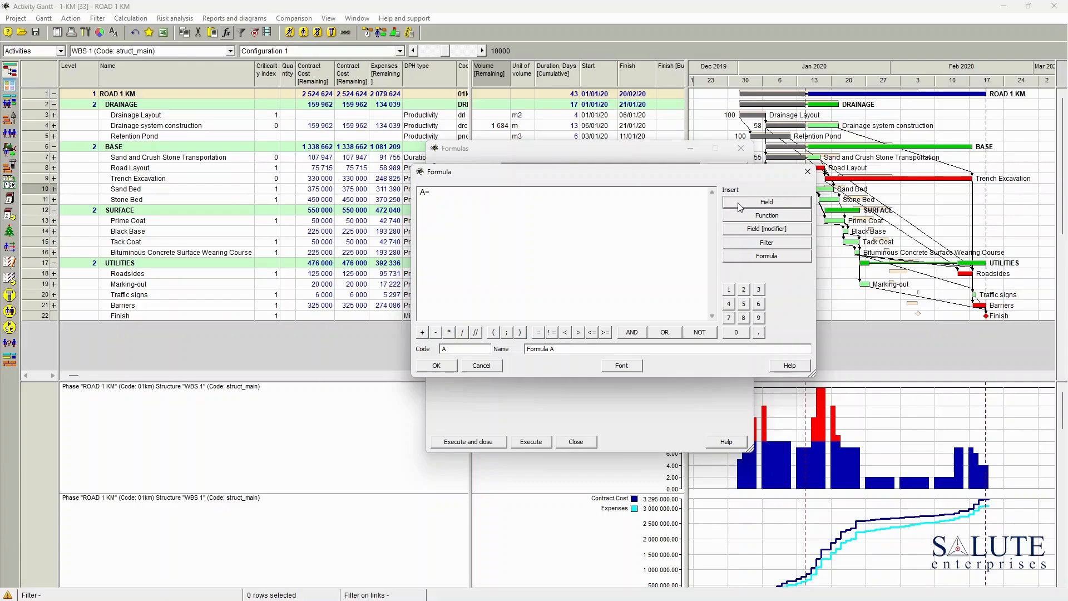
pyautogui.click(760, 205)
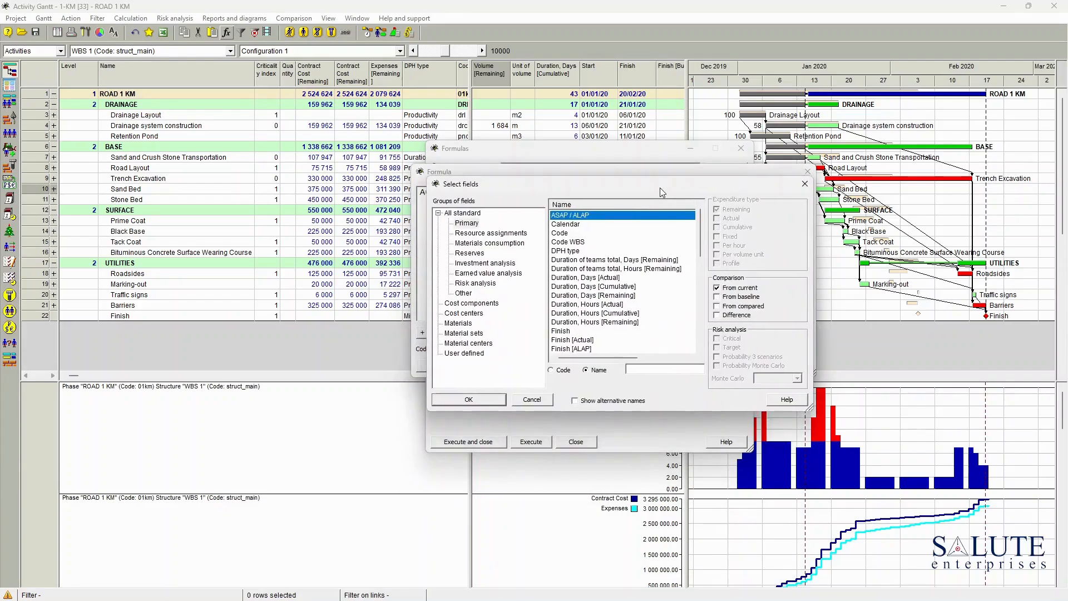
pyautogui.click(563, 332)
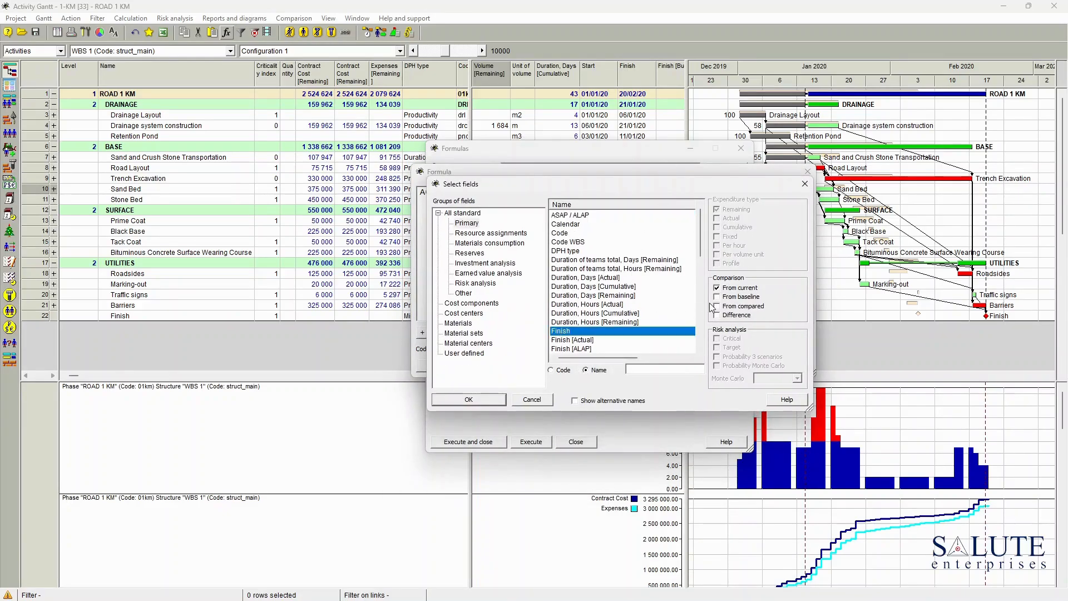
pyautogui.click(725, 315)
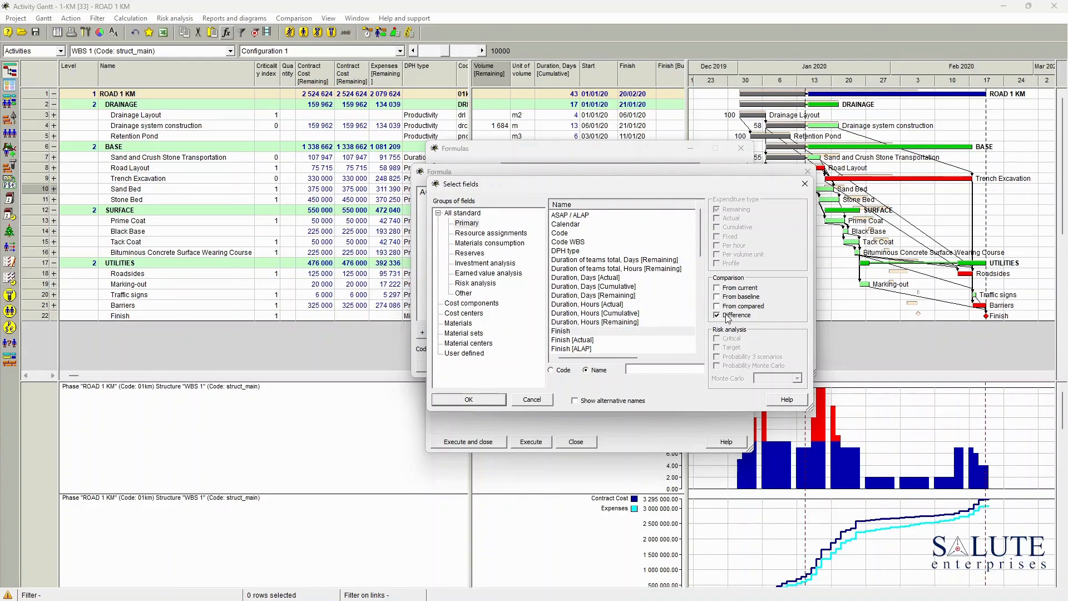
pyautogui.click(477, 400)
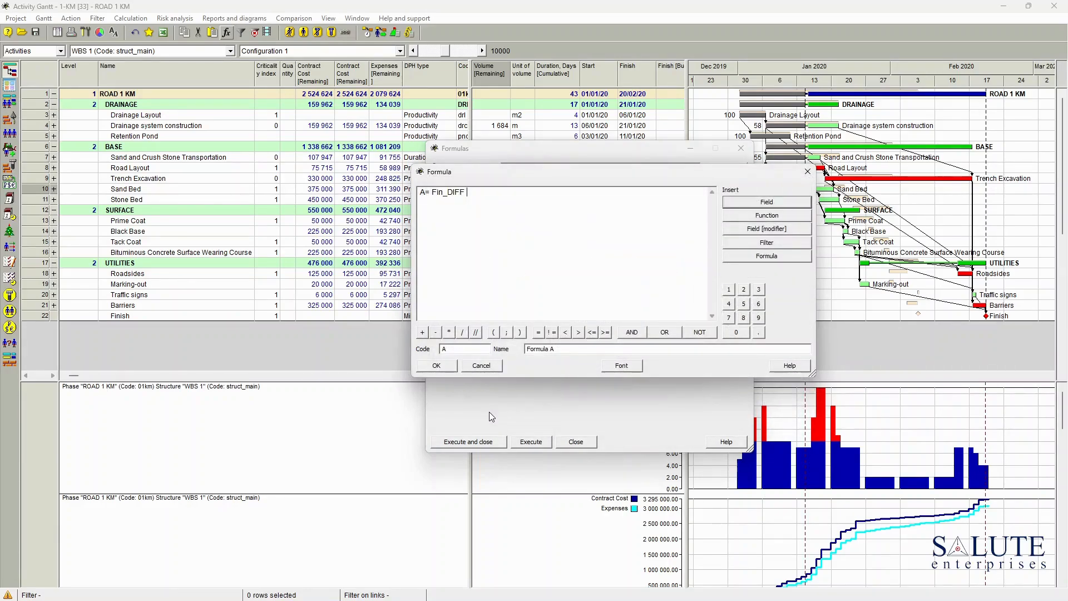
pyautogui.click(437, 366)
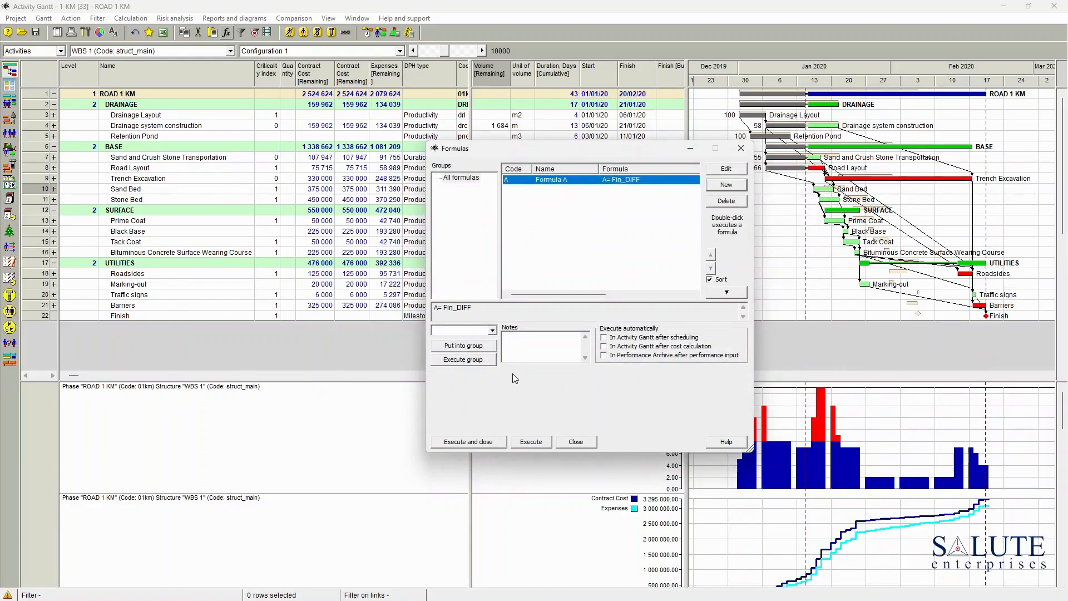
# Try to execute Formula A on the Activity Gantt table, then close the formula list.
pyautogui.click(524, 444)
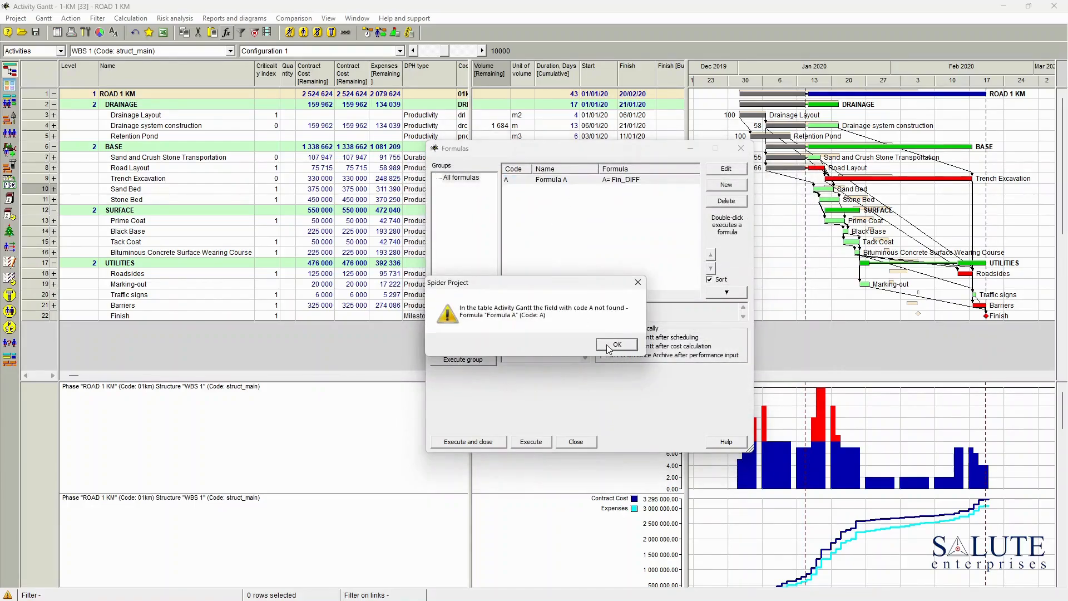
pyautogui.click(608, 345)
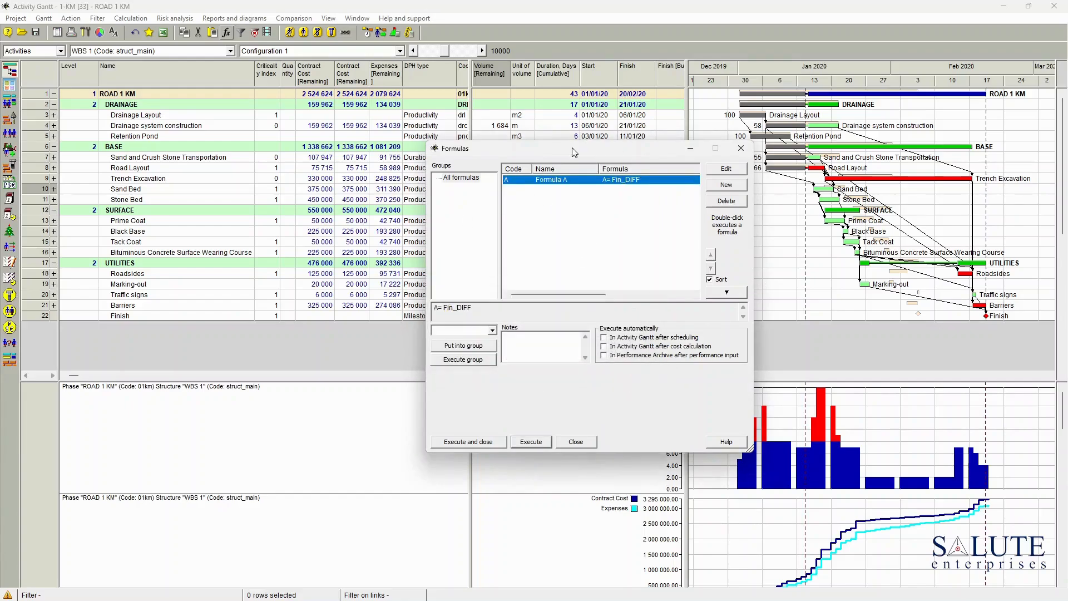
pyautogui.click(740, 155)
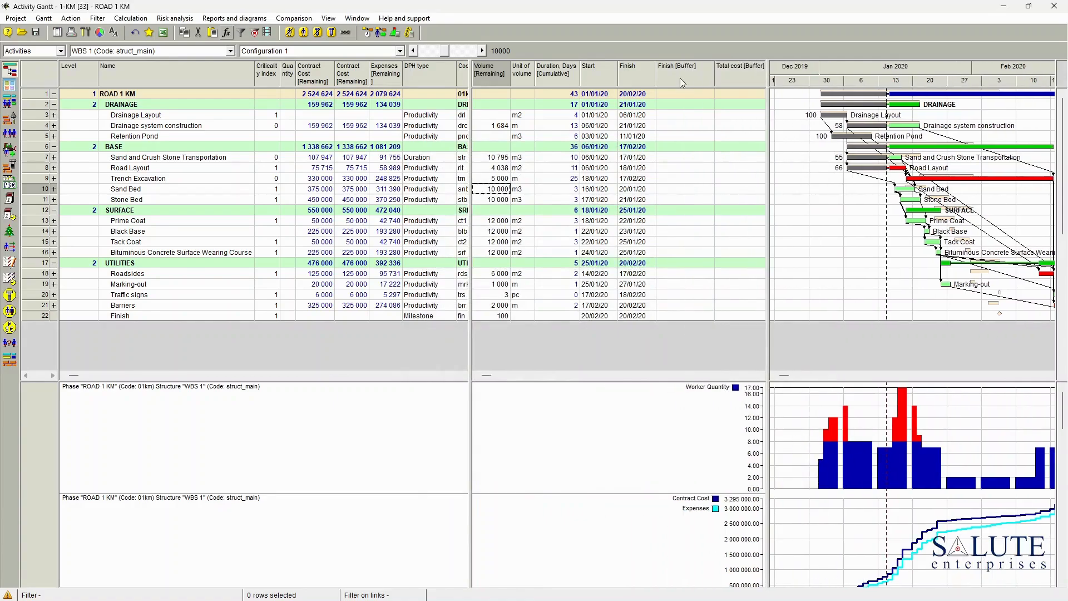
# Add a new user field to the activity table in front of the Finish [Buffer] column.
pyautogui.rightClick(682, 69)
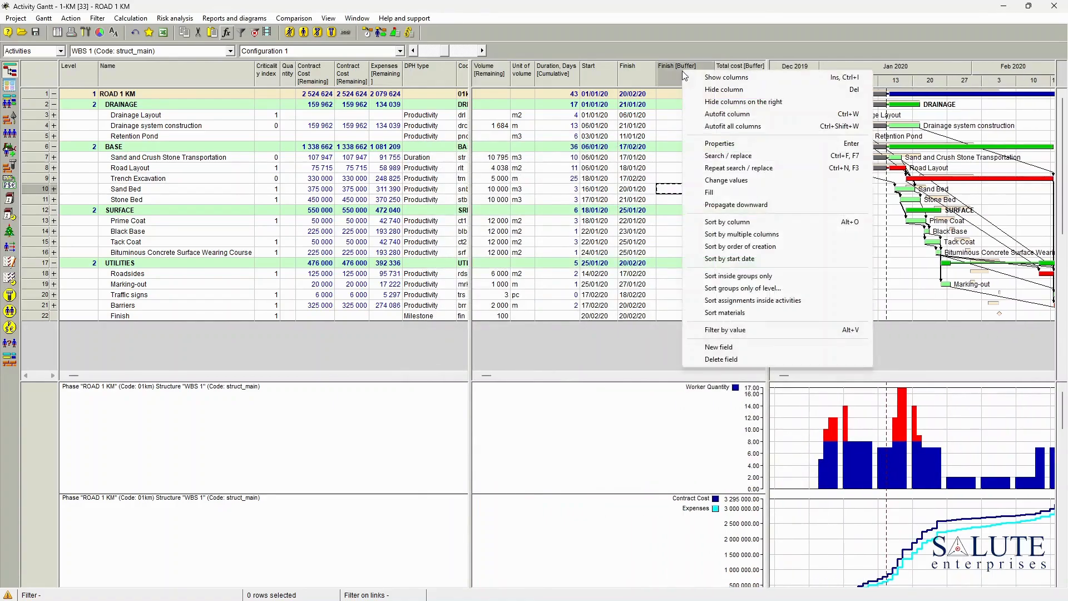
pyautogui.click(741, 349)
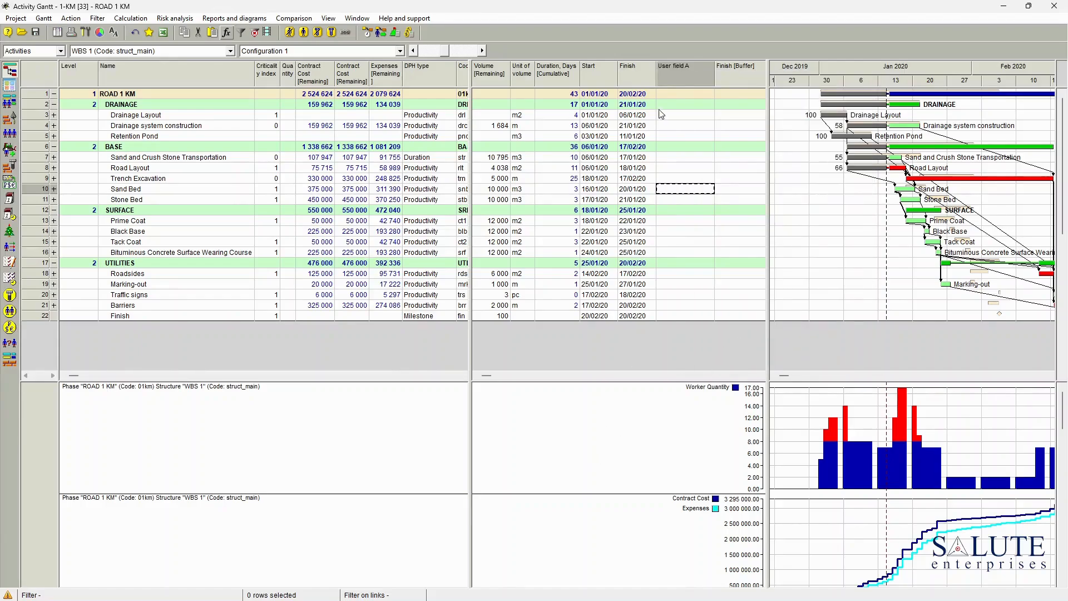
pyautogui.click(683, 68)
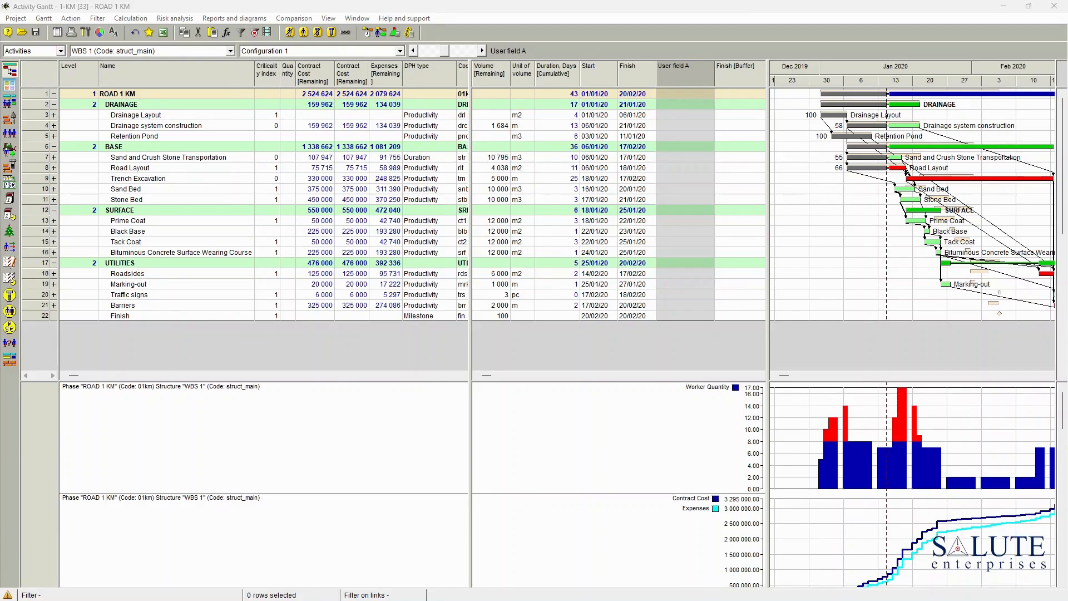
# Check the expression of Formula A, keep it as it is, and execute it to fill the new user field.
pyautogui.click(846, 149)
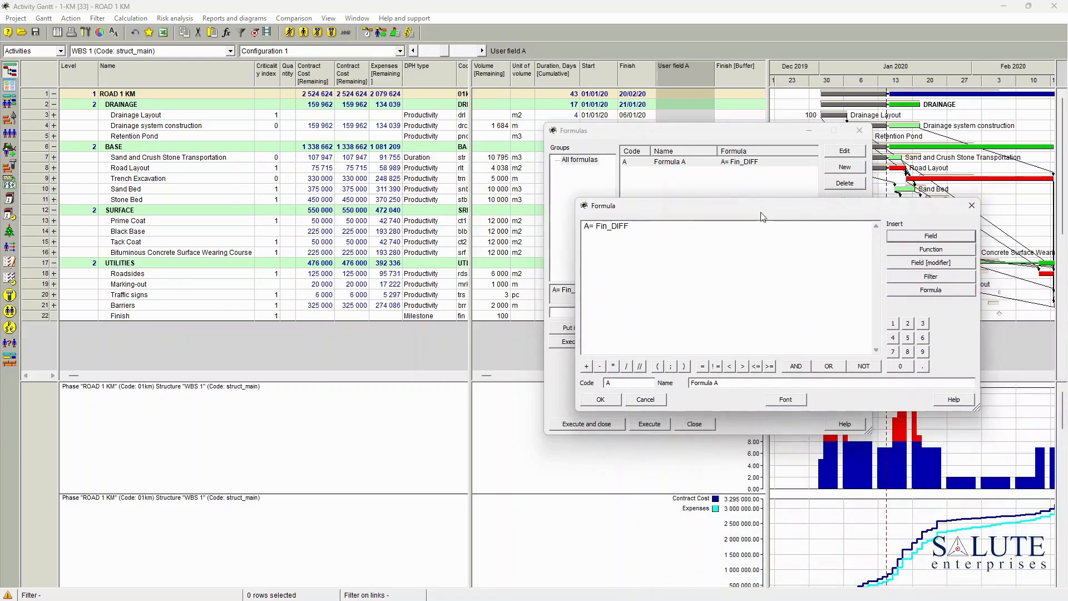
pyautogui.click(602, 400)
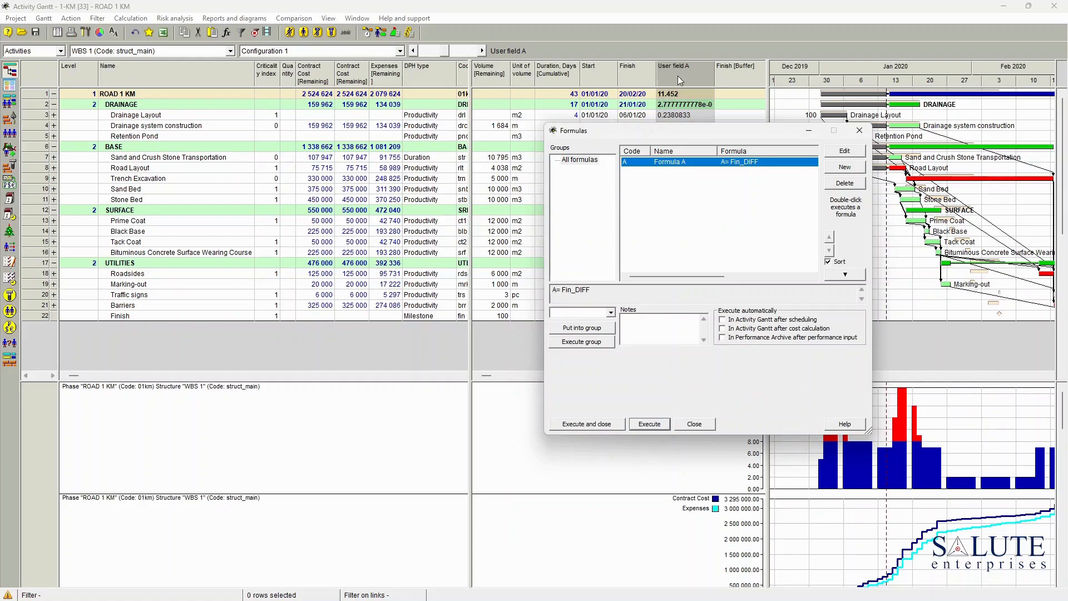
pyautogui.moveTo(689, 126); pyautogui.dragTo(452, 170)
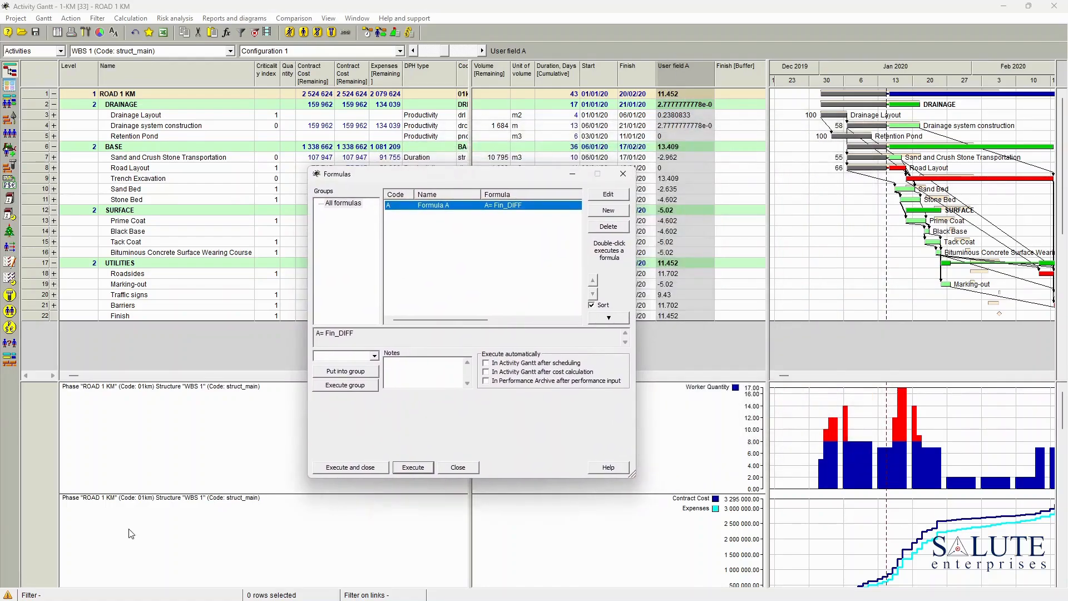
pyautogui.click(464, 469)
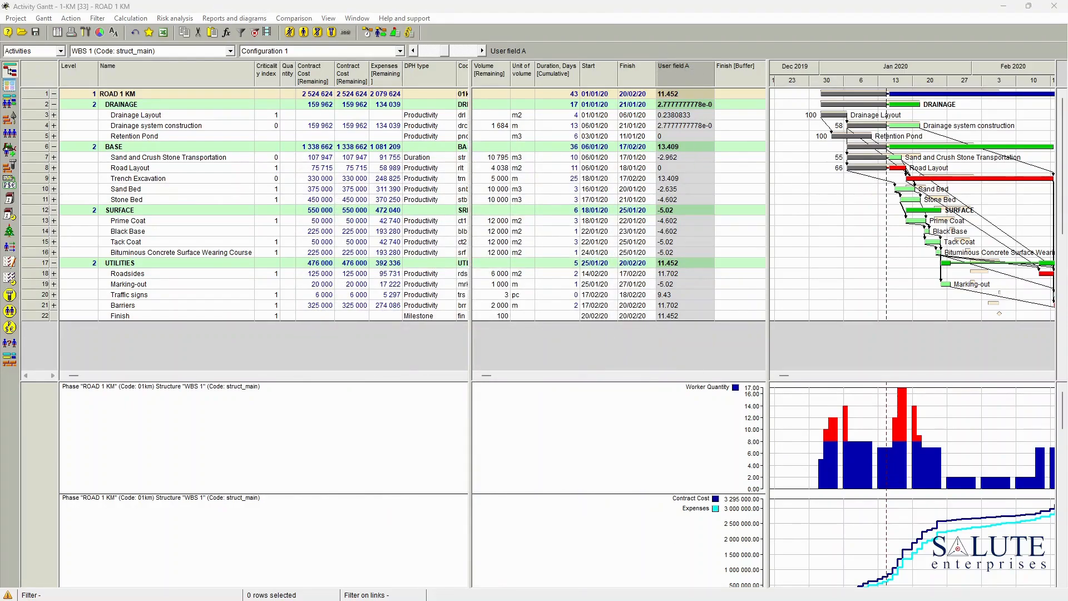
# Make User field A numerical with 0 decimals and narrow its column in the activity table.
pyautogui.moveTo(623, 156); pyautogui.dragTo(626, 129)
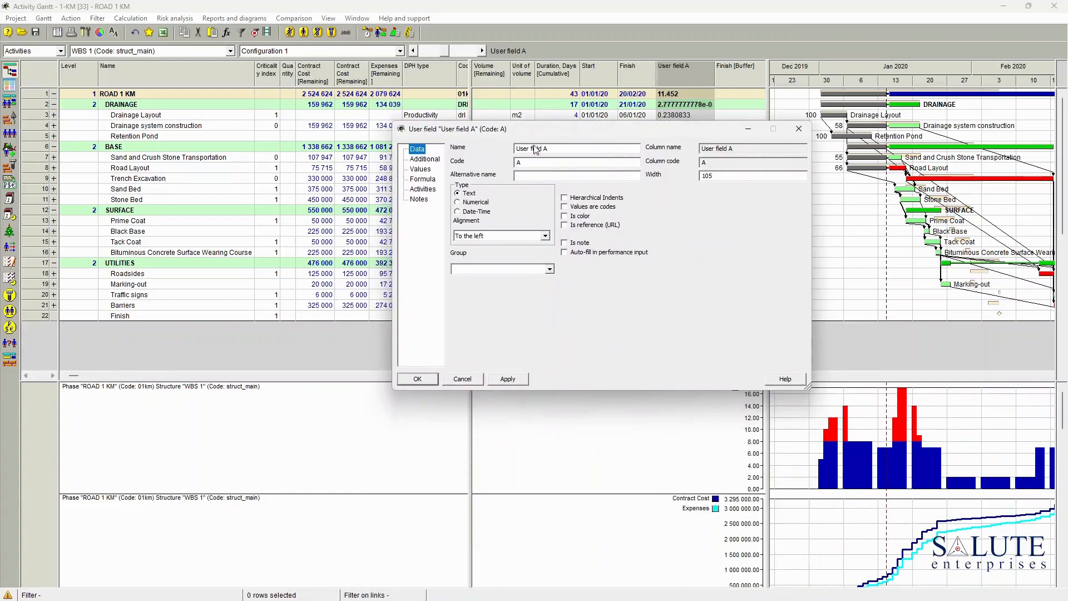
pyautogui.click(470, 202)
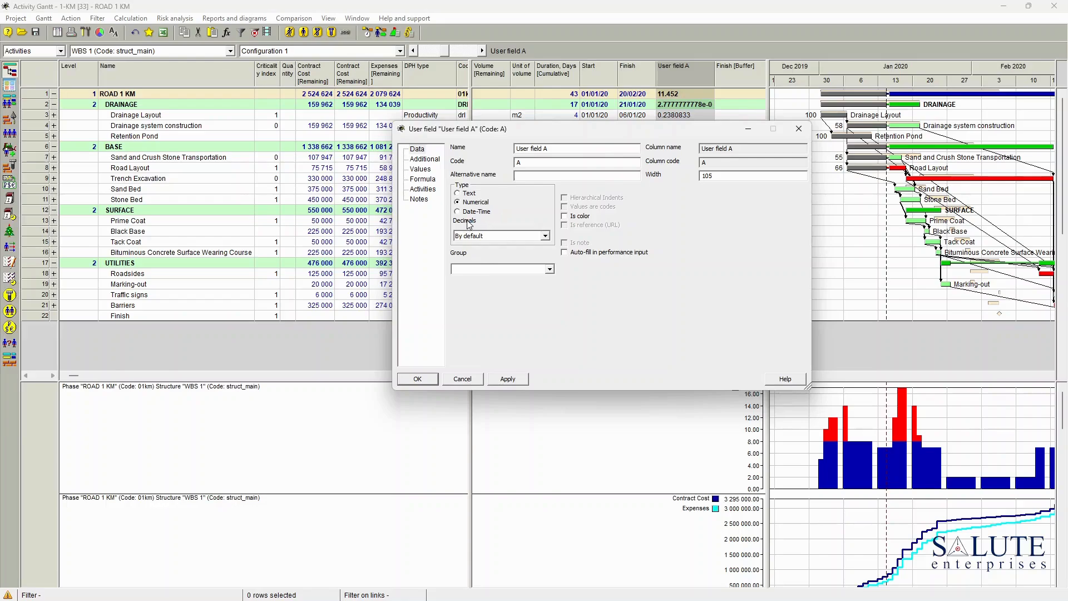
pyautogui.click(546, 236)
pyautogui.click(482, 249)
pyautogui.click(507, 379)
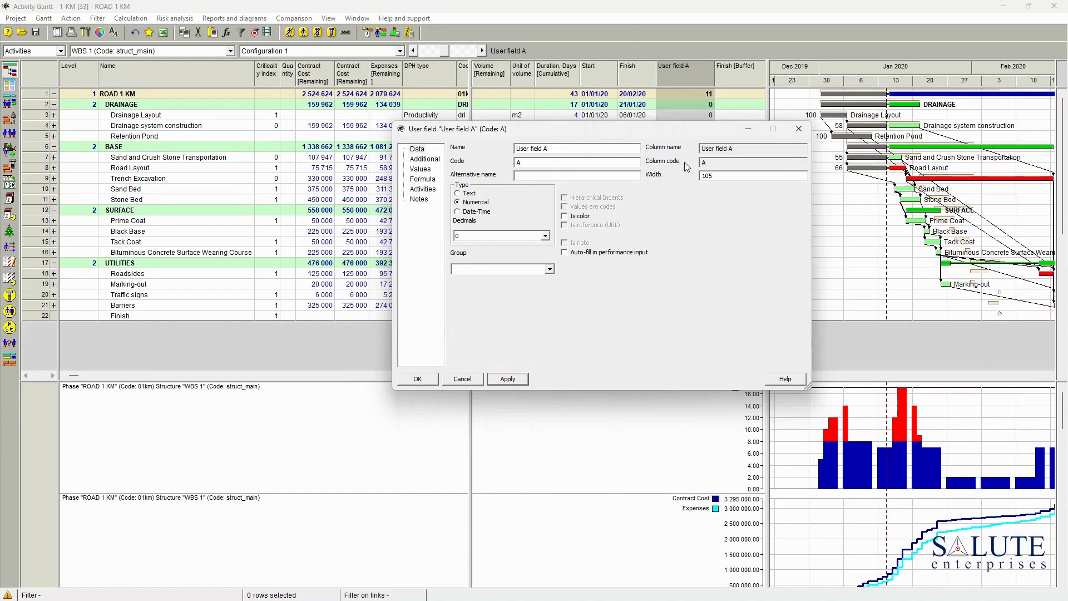
pyautogui.moveTo(685, 128); pyautogui.dragTo(720, 260)
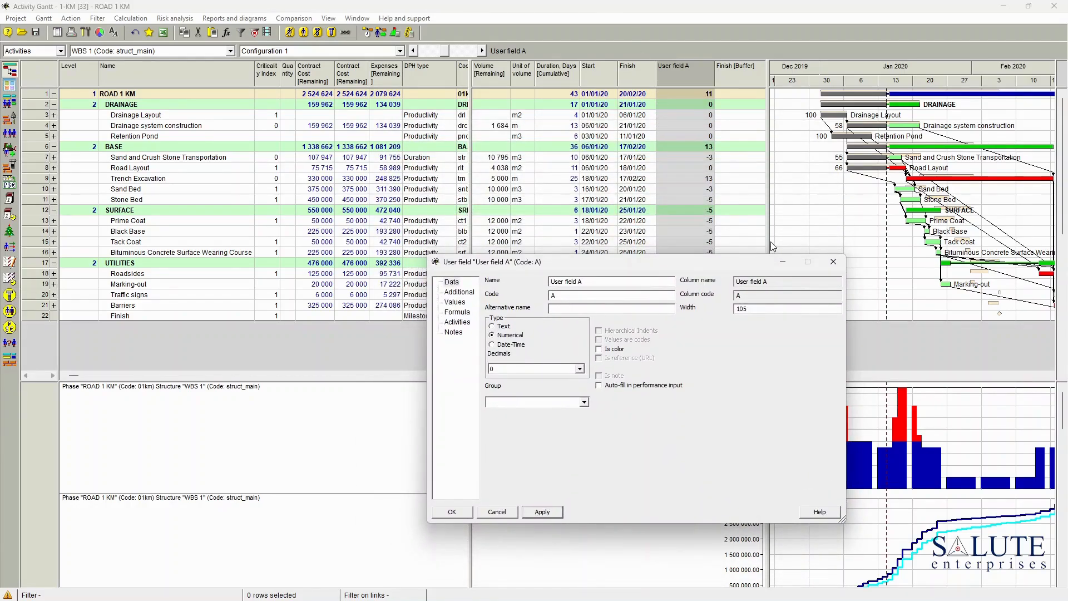
pyautogui.moveTo(715, 70); pyautogui.dragTo(683, 70)
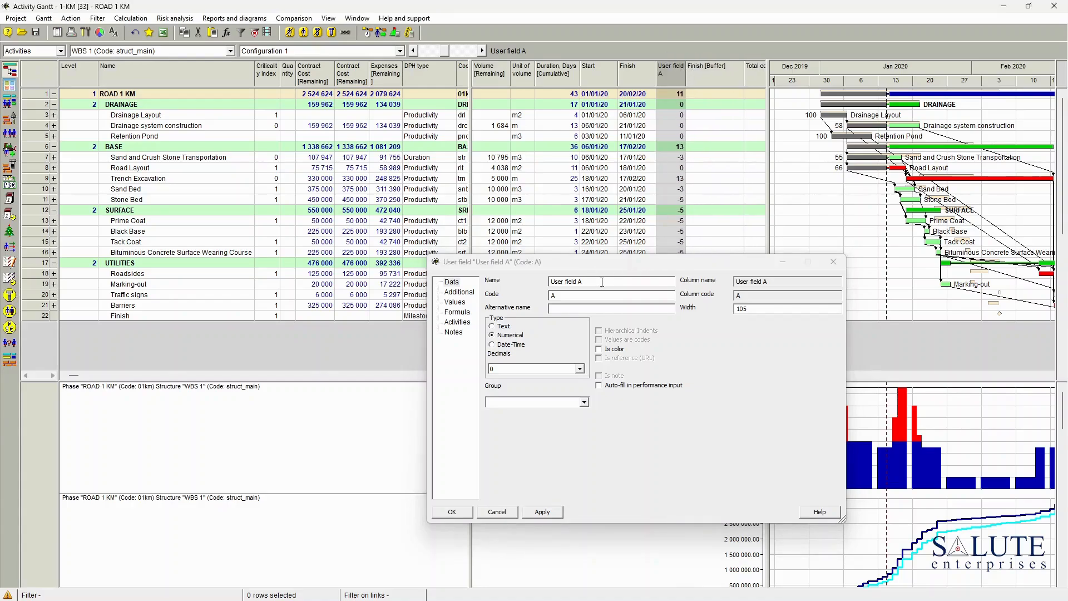
# Rename User field A as RAG (BLF).
pyautogui.click(518, 282)
pyautogui.write('RAG (BLF')
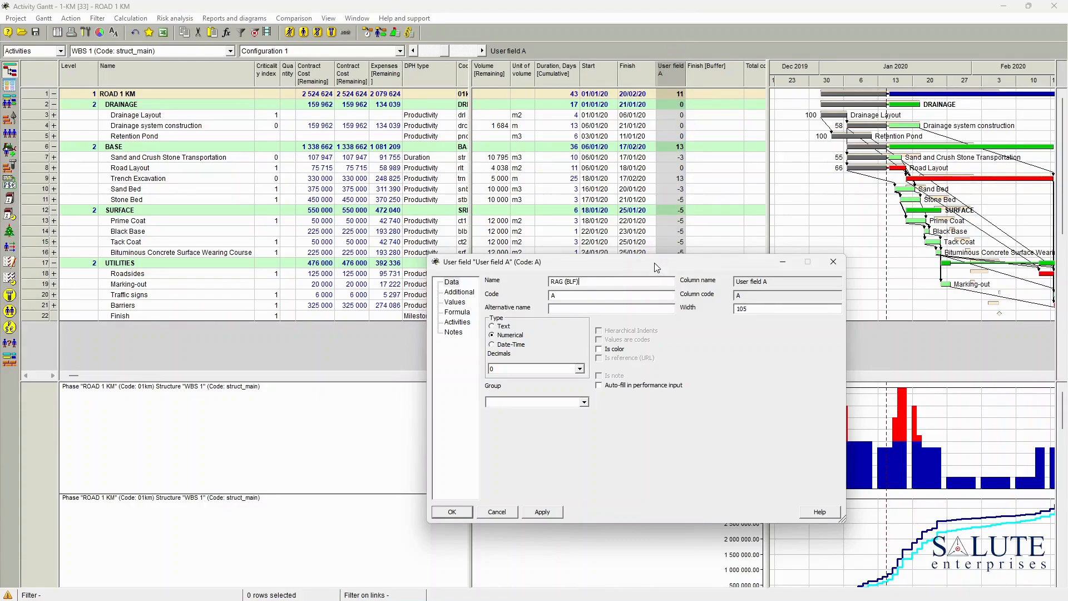
pyautogui.moveTo(655, 263); pyautogui.dragTo(928, 238)
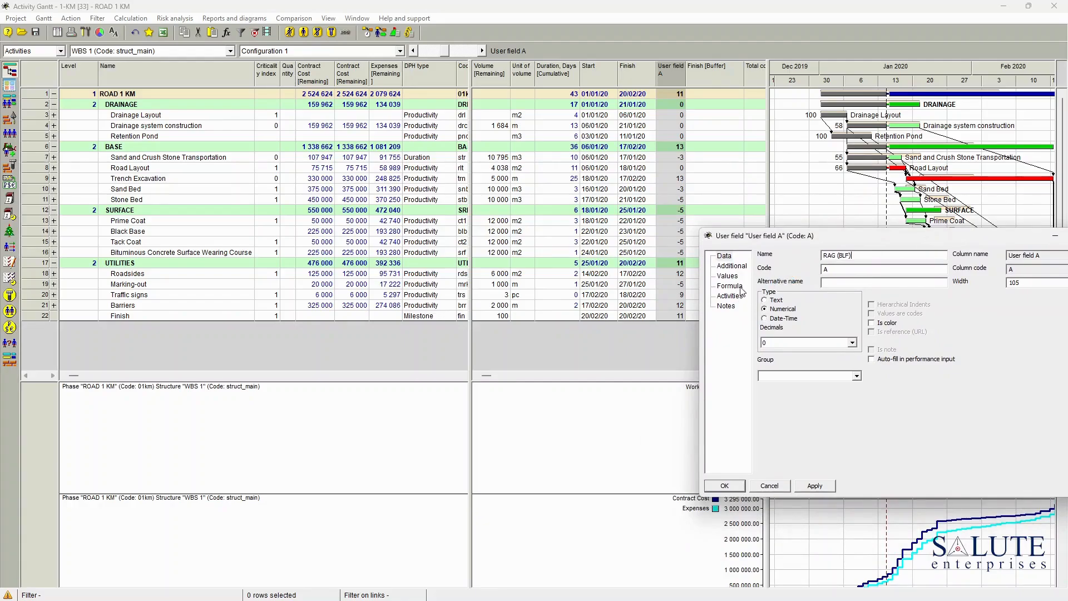
# Make the RAG (BLF) user field a signal-type field and assign the RAG (BLF) signal to it.
pyautogui.click(737, 268)
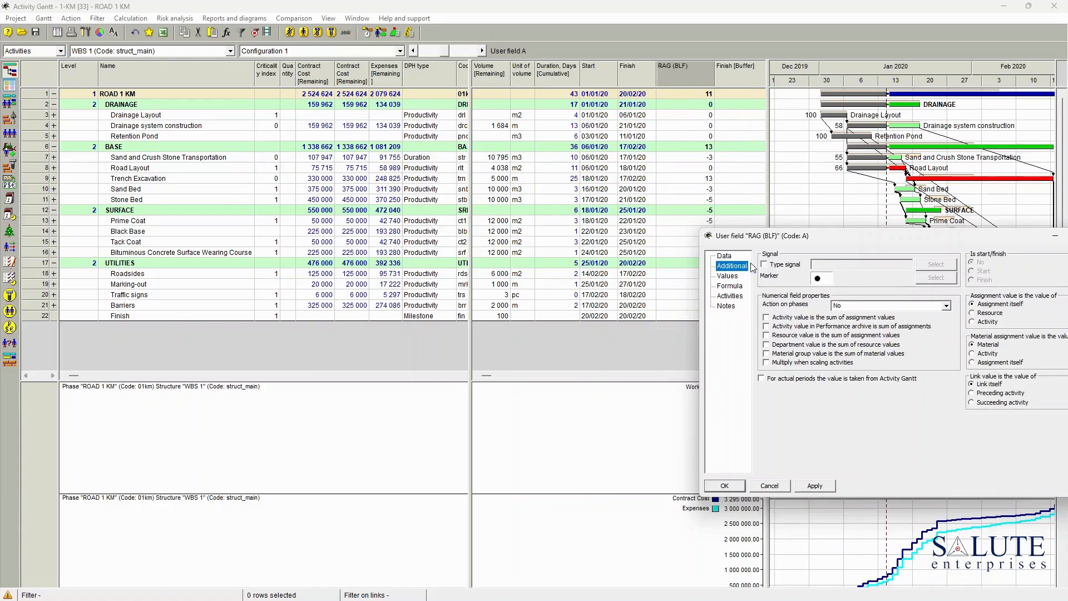
pyautogui.click(778, 265)
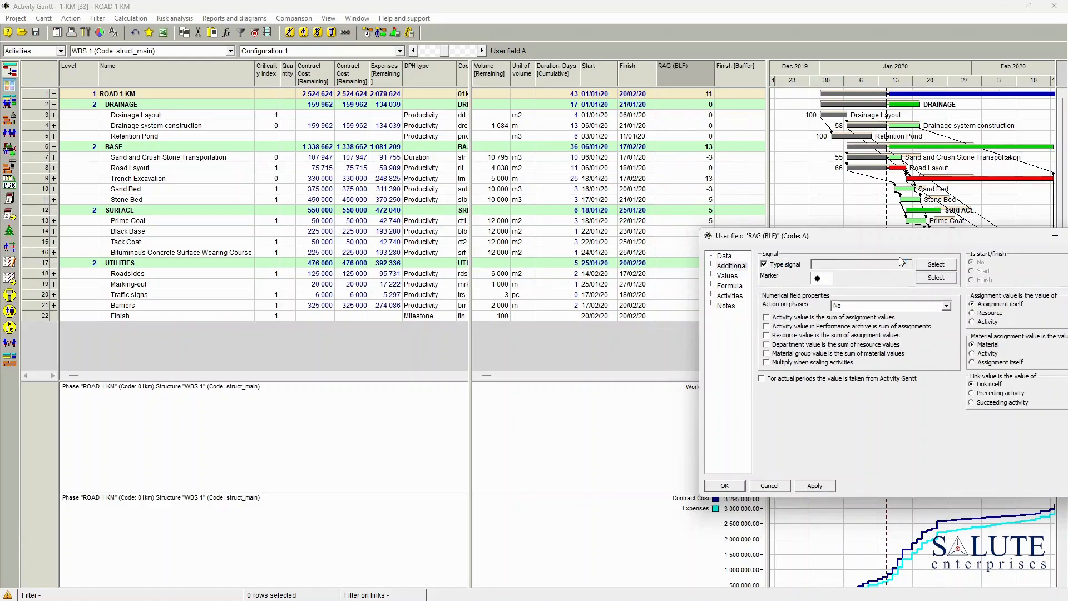
pyautogui.click(945, 268)
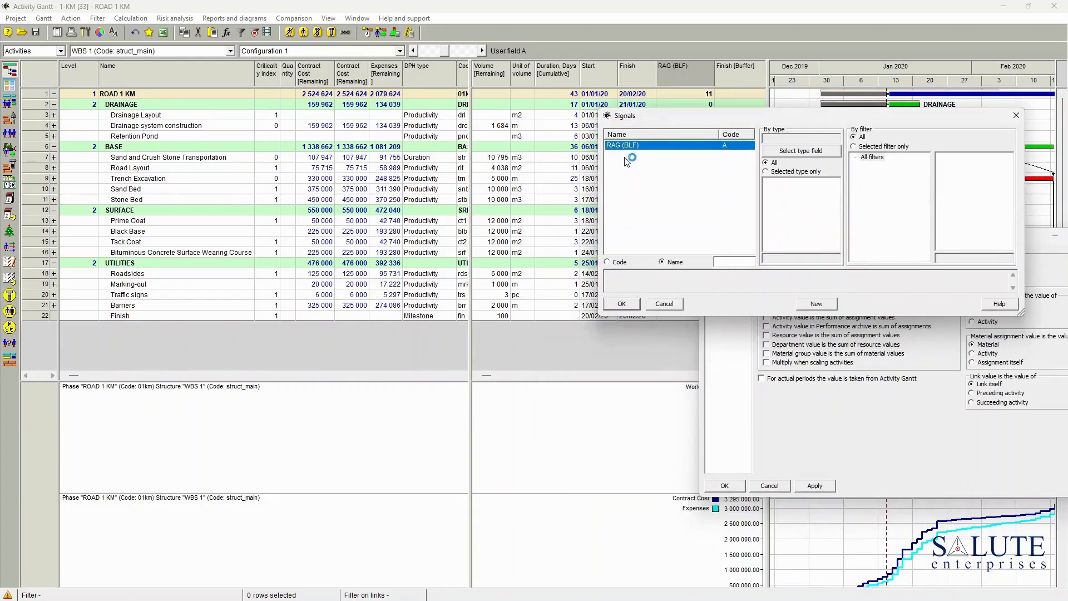
pyautogui.doubleClick(635, 149)
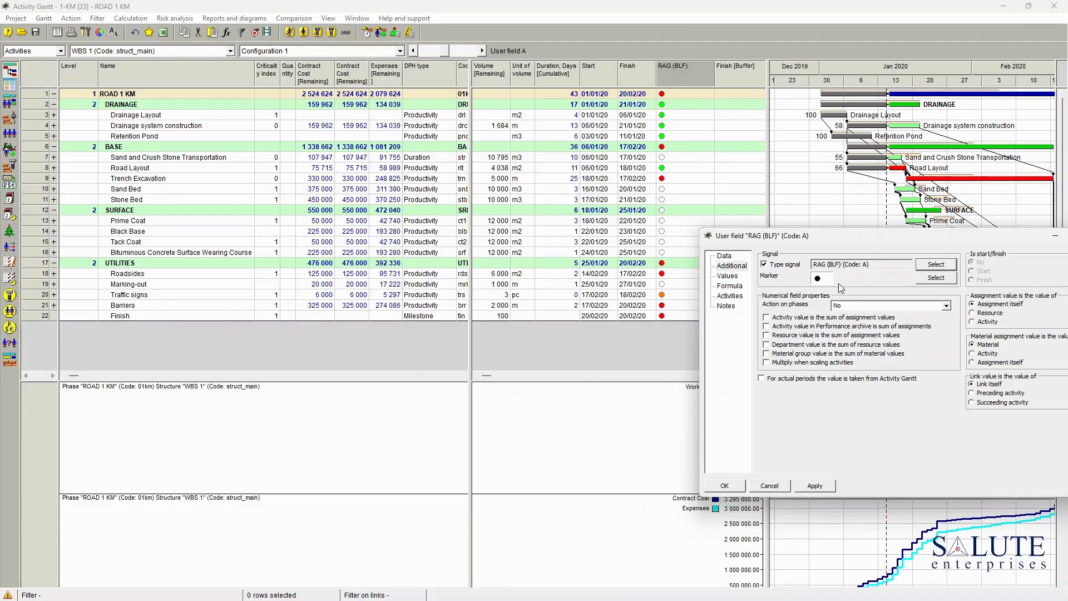
# Change the signal marker of the RAG (BLF) field to the square shape.
pyautogui.click(936, 277)
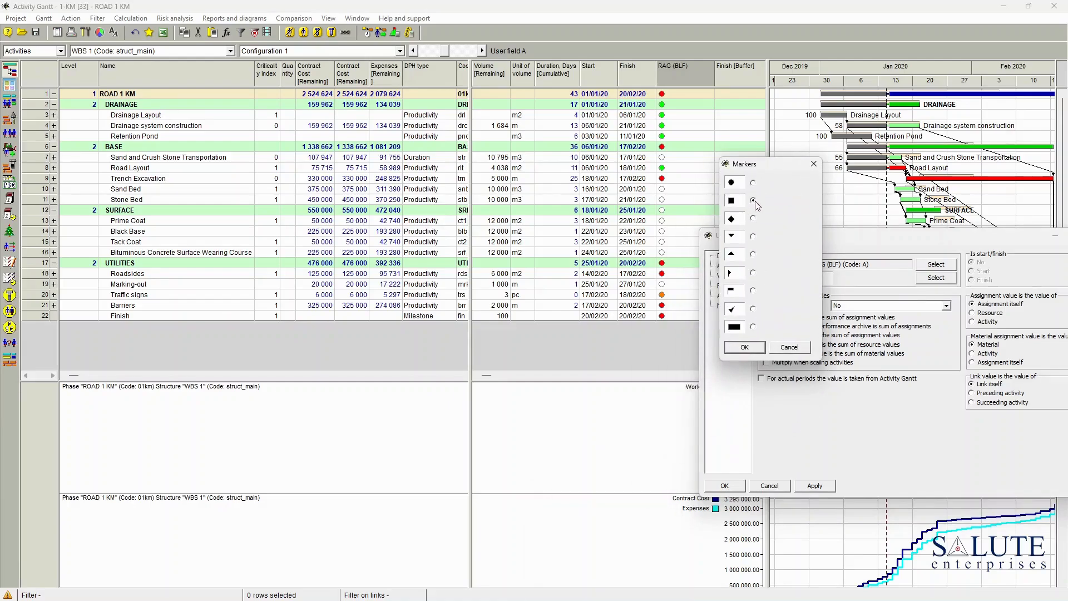
pyautogui.click(724, 200)
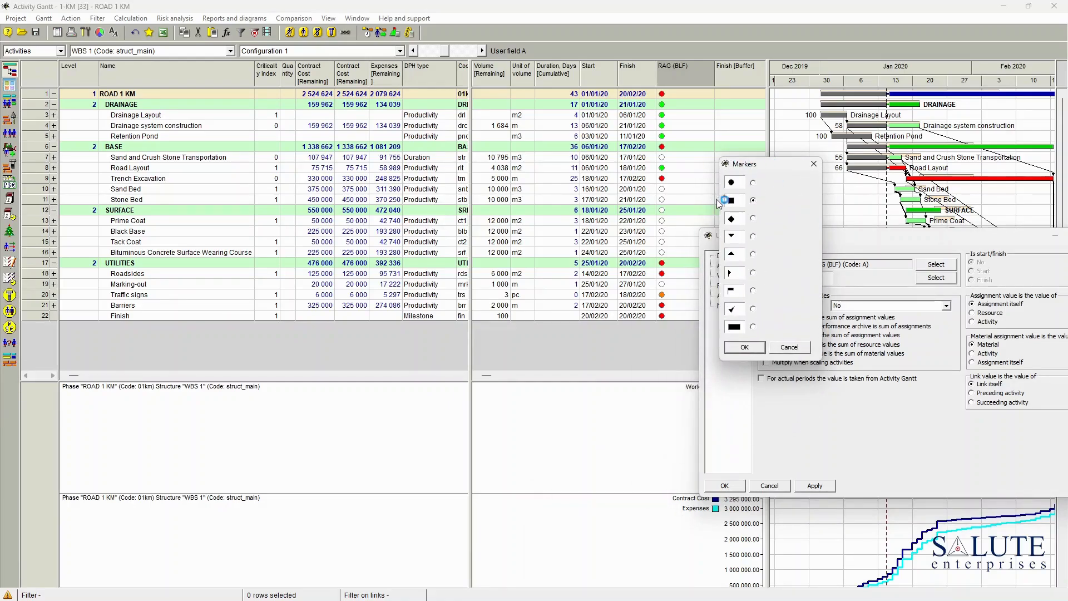
pyautogui.click(746, 348)
# Narrow the RAG (BLF) column in the activity table, then apply and close the field's properties.
pyautogui.moveTo(871, 235); pyautogui.dragTo(296, 182)
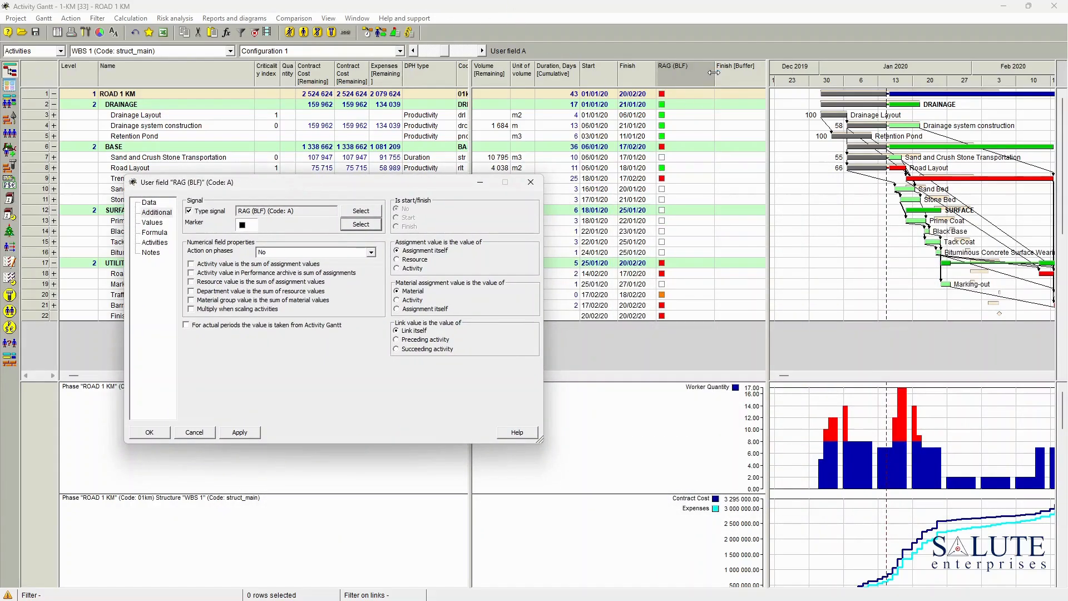
pyautogui.moveTo(714, 73); pyautogui.dragTo(692, 73)
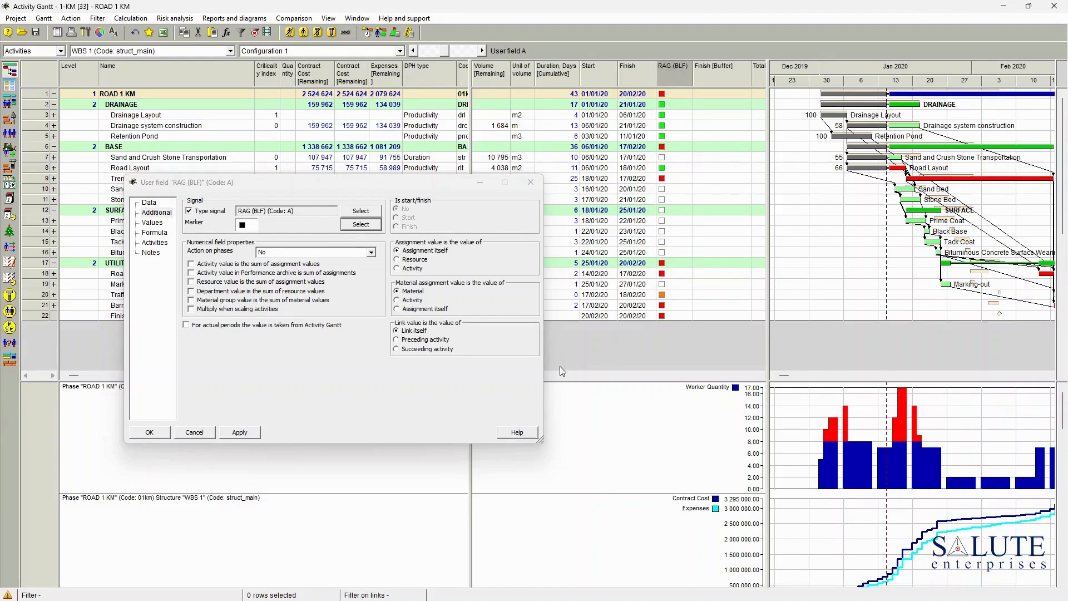
pyautogui.click(239, 433)
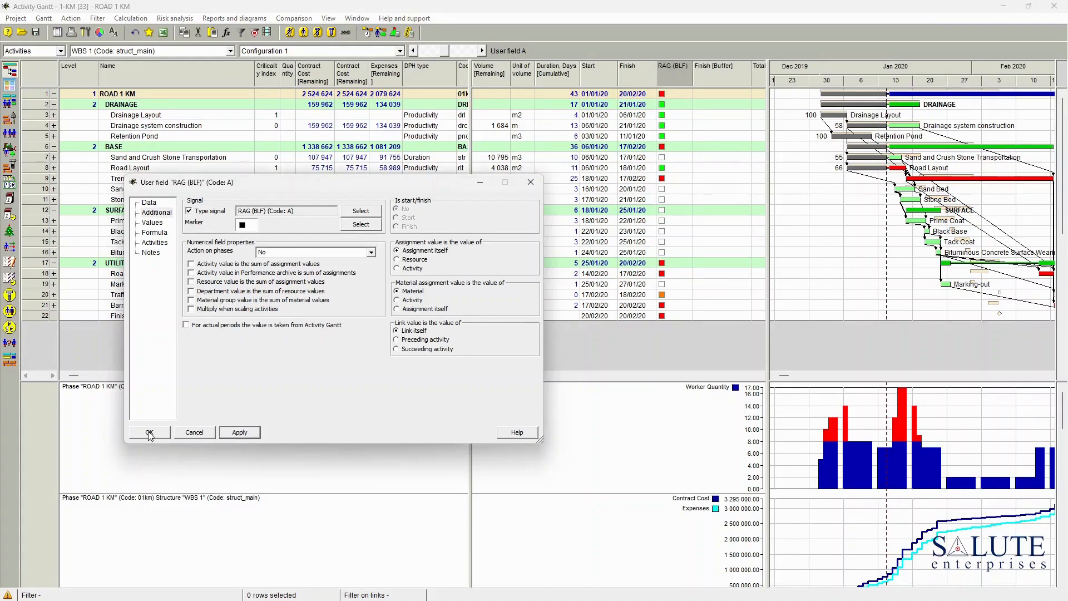
pyautogui.click(149, 432)
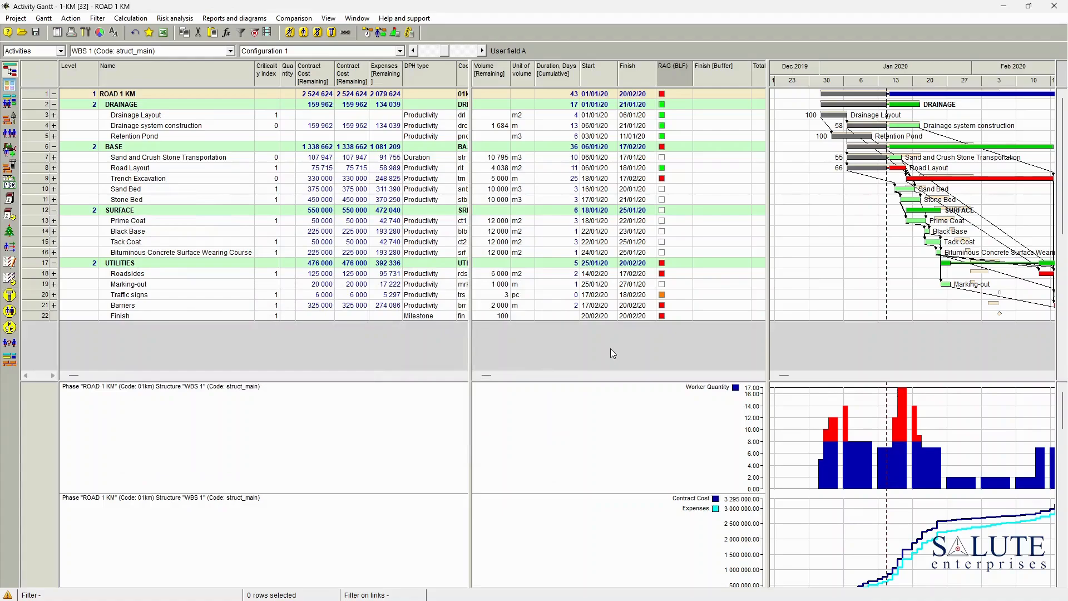